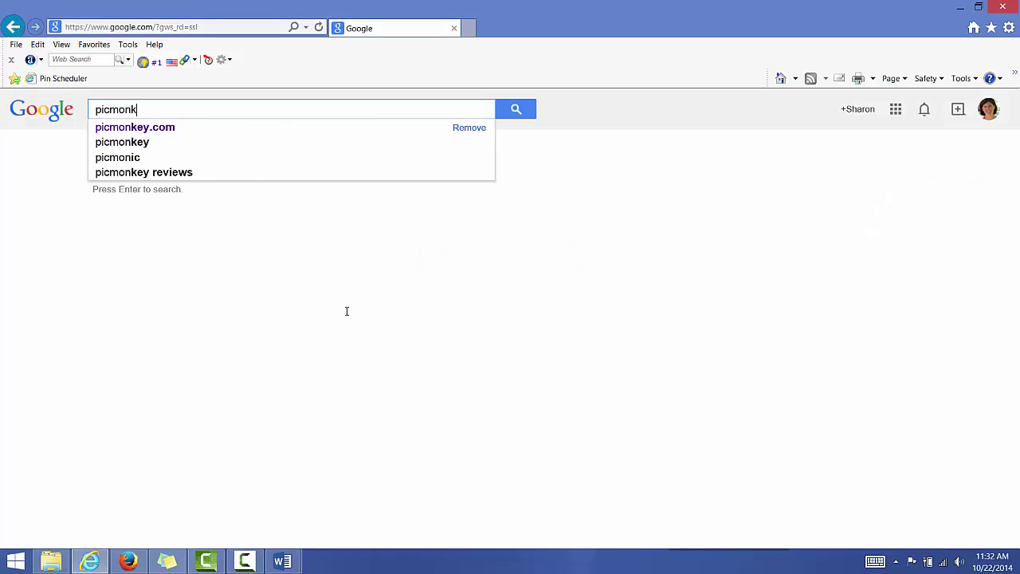
Search Google for picmonkey.com
text(.com)
key(Return)
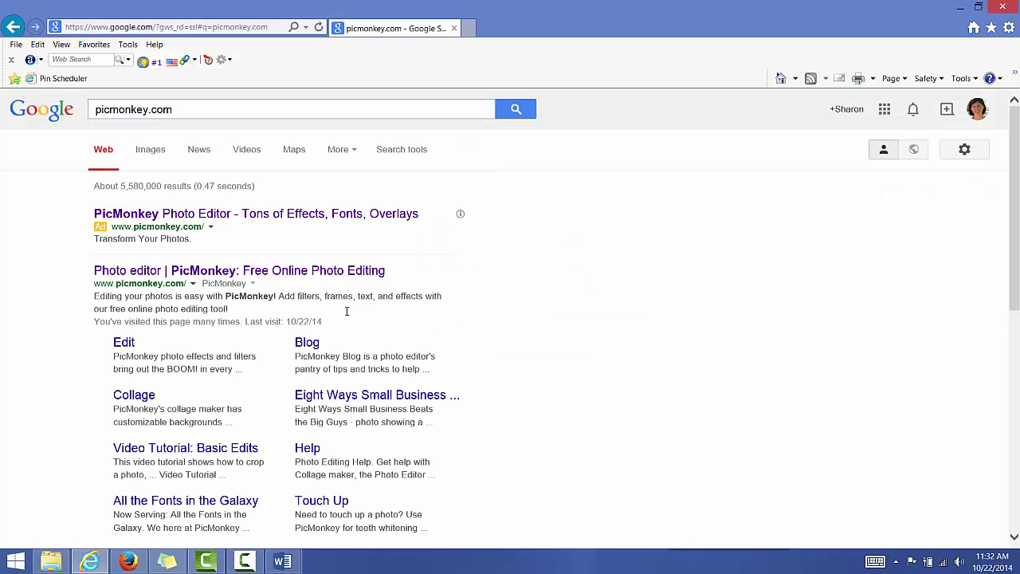
Open the PicMonkey site and start a collage with photos chosen from the computer
click(250, 272)
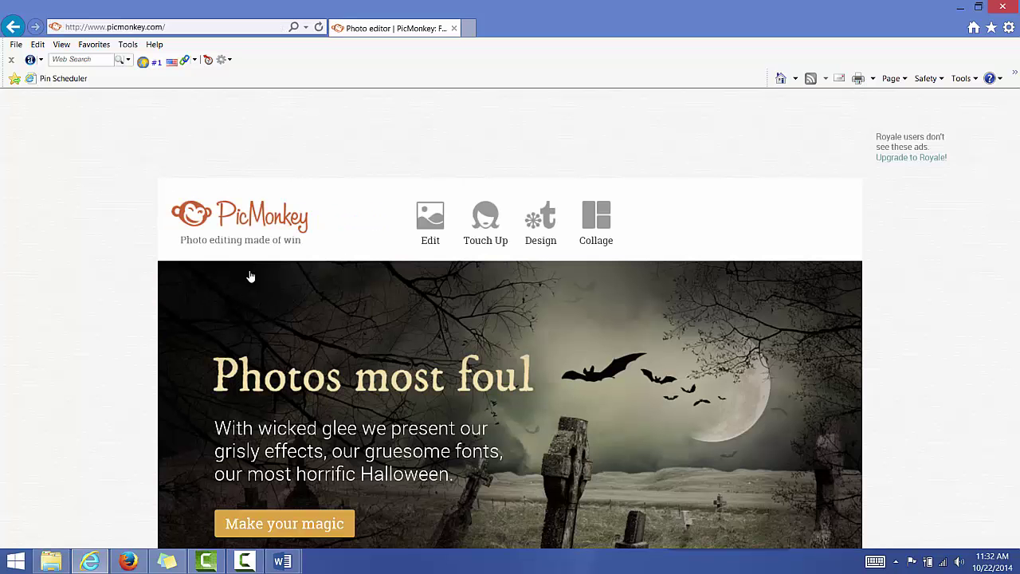
click(428, 232)
click(596, 219)
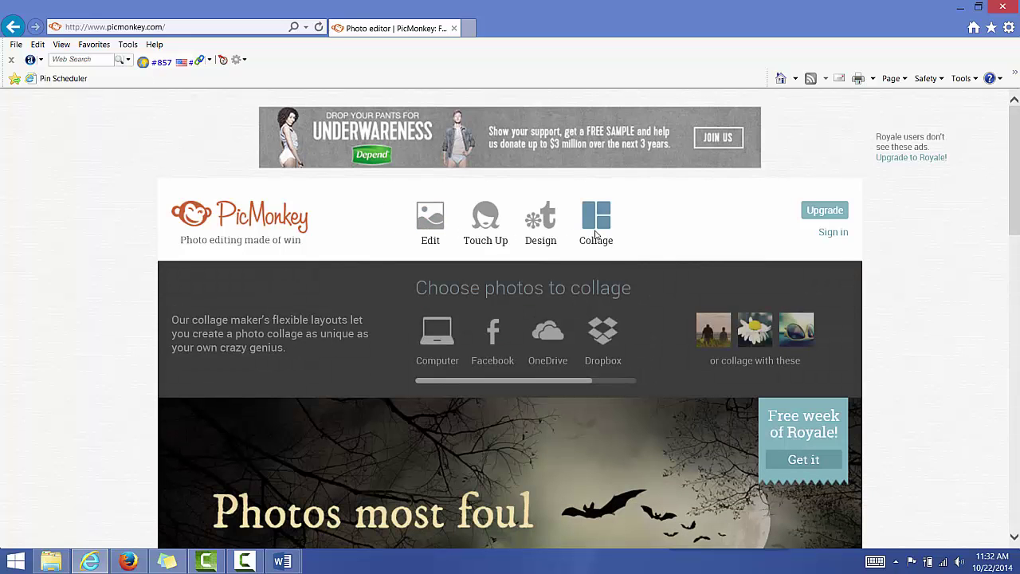
click(488, 227)
click(530, 233)
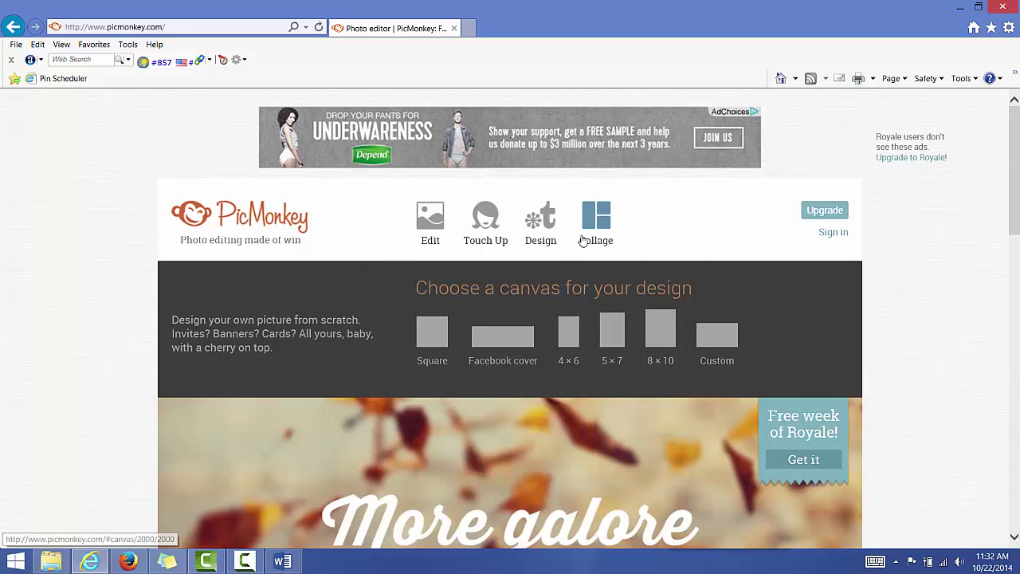
click(591, 231)
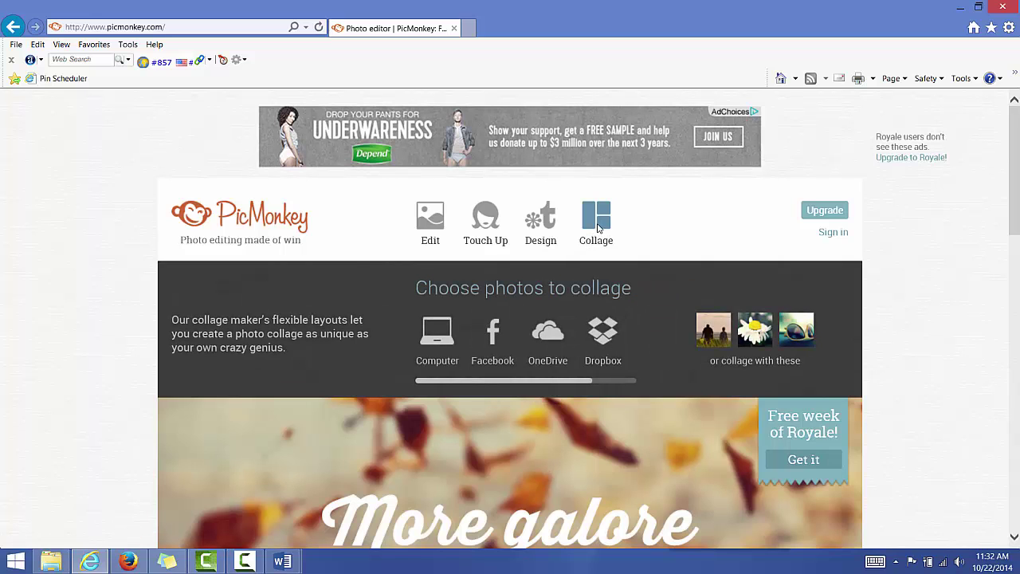
click(600, 229)
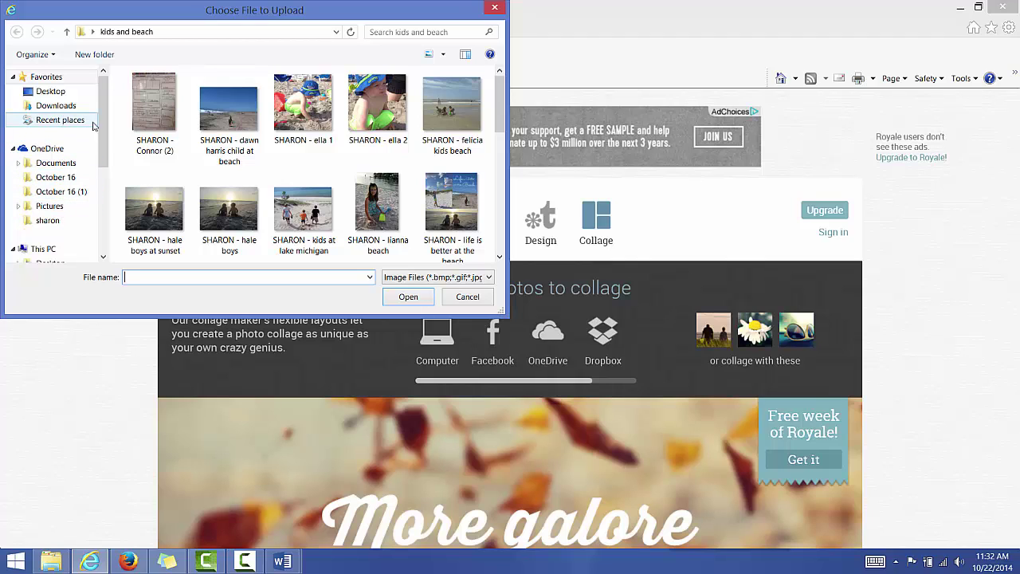
Select five beach photos, from the sand-digging child to the girl at the beach, and upload them
click(308, 125)
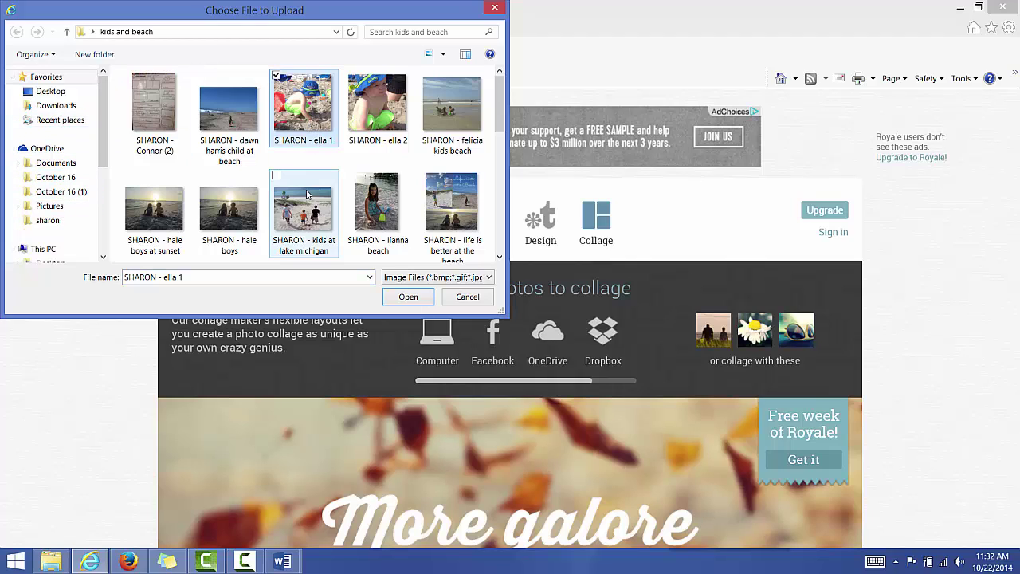
ctrl+click(298, 205)
ctrl+click(228, 206)
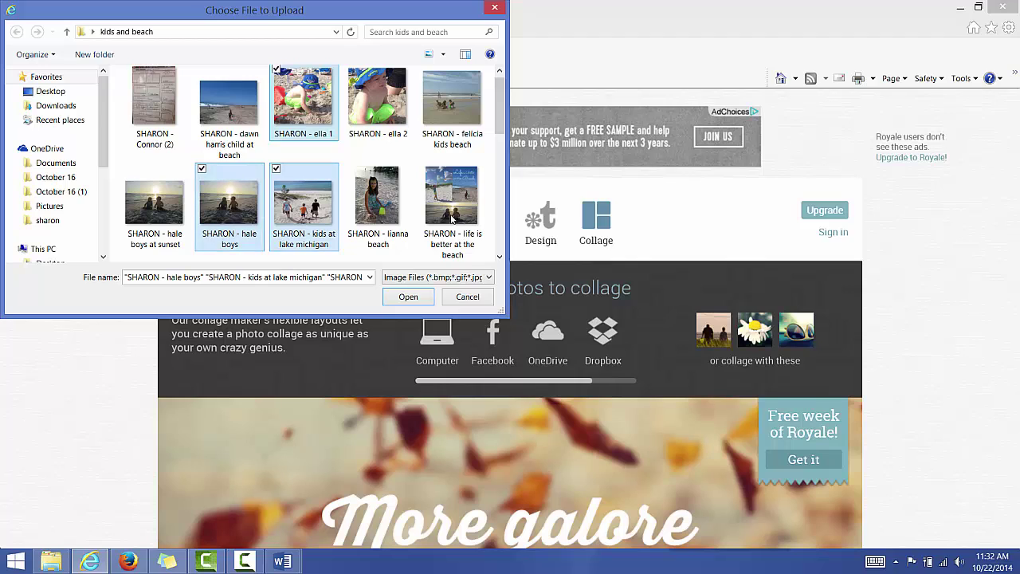
ctrl+click(452, 204)
ctrl+click(399, 195)
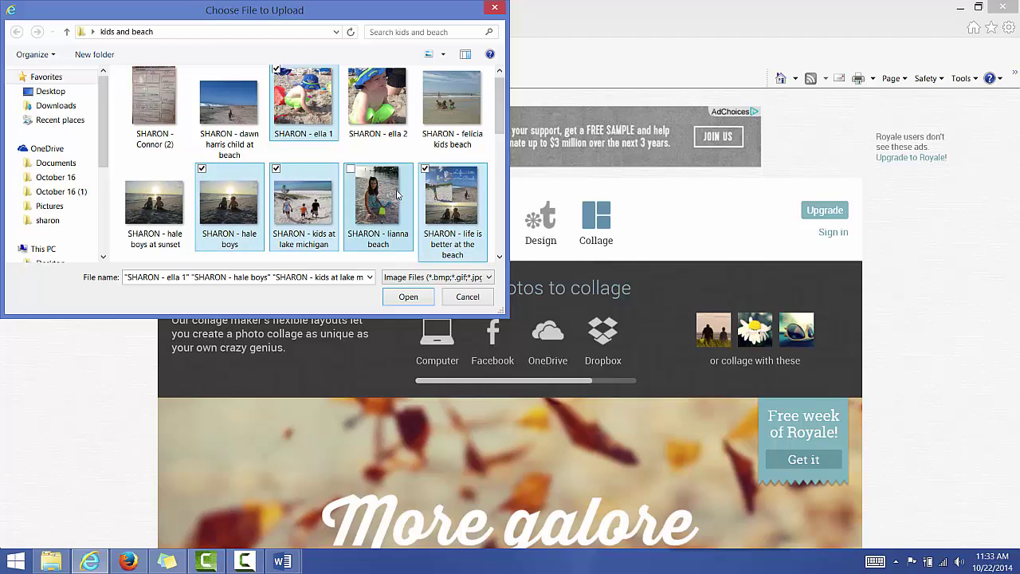
click(408, 296)
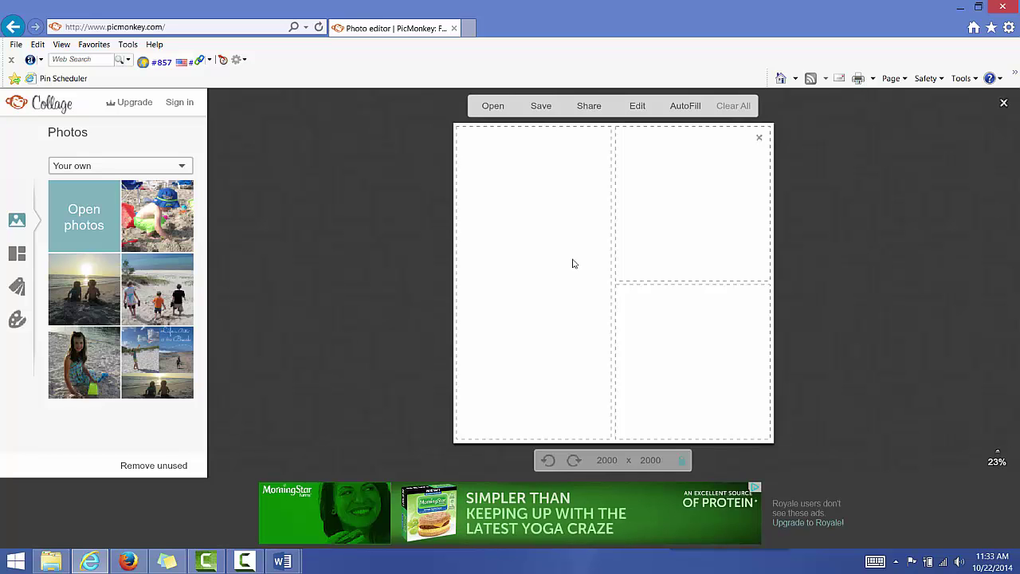
Put the sand-digging boy left and the sunset pair top-right, then AutoFill the dunes photo
drag(156, 245, 478, 283)
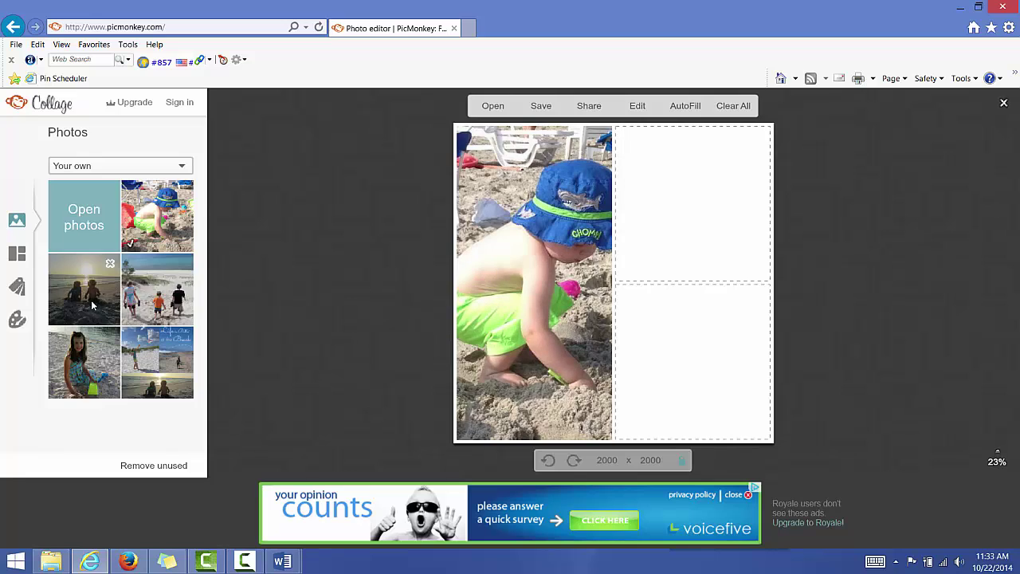
drag(92, 306, 706, 230)
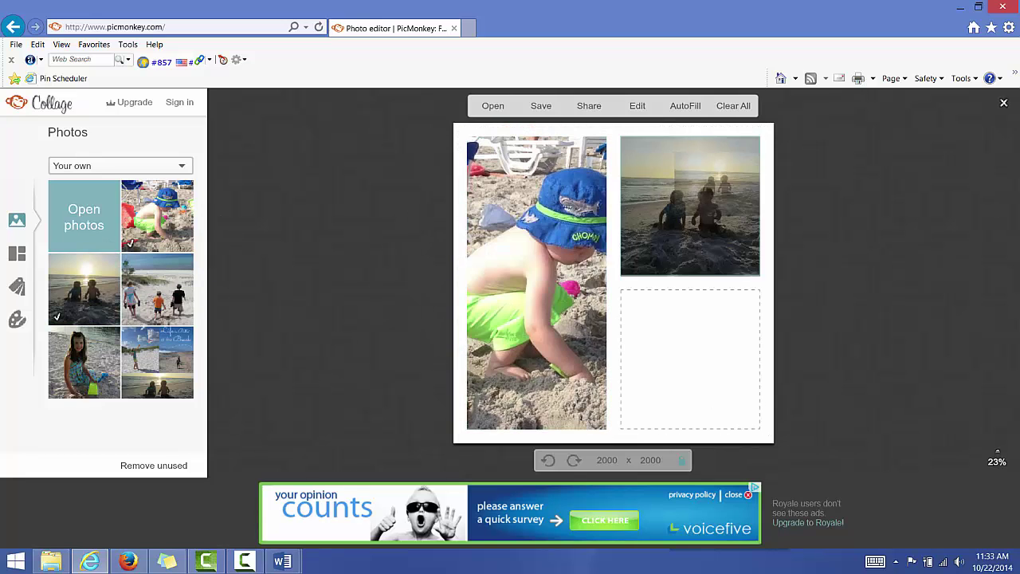
click(691, 110)
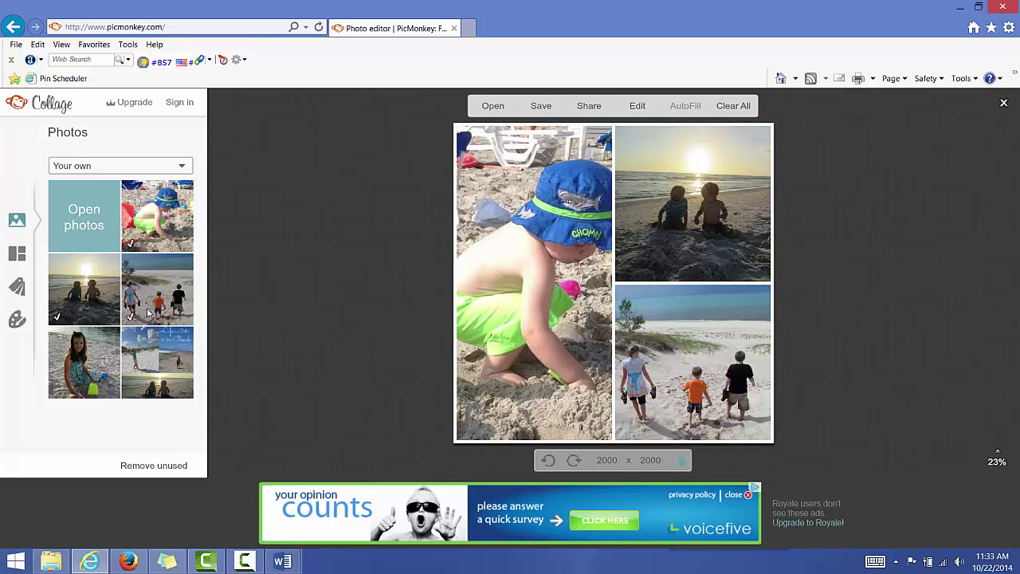
mouse_move(527, 309)
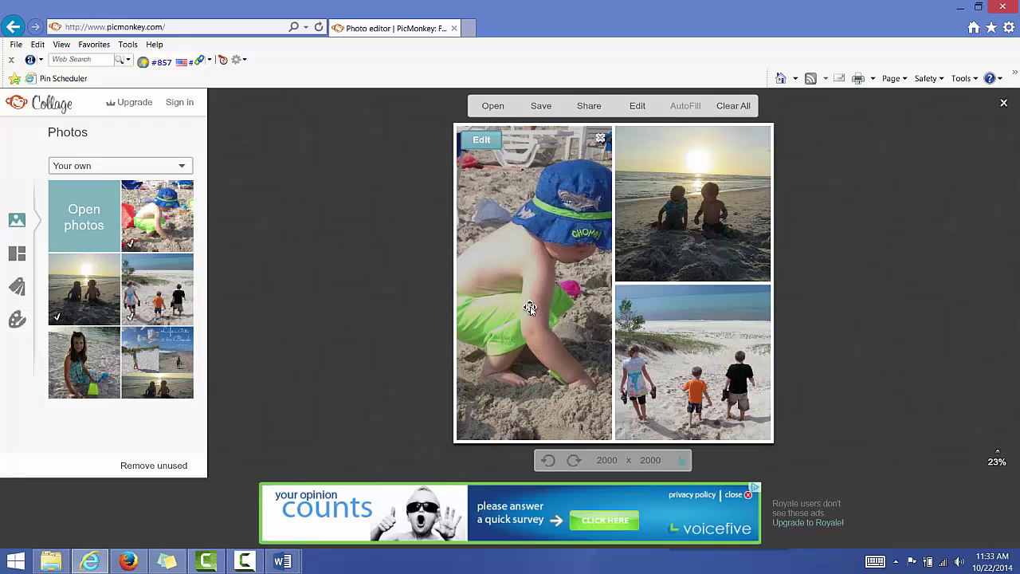
Try Ducks in a Row, Square Deal and L-egant layouts, then apply the second Biggie Smalls layout
click(16, 255)
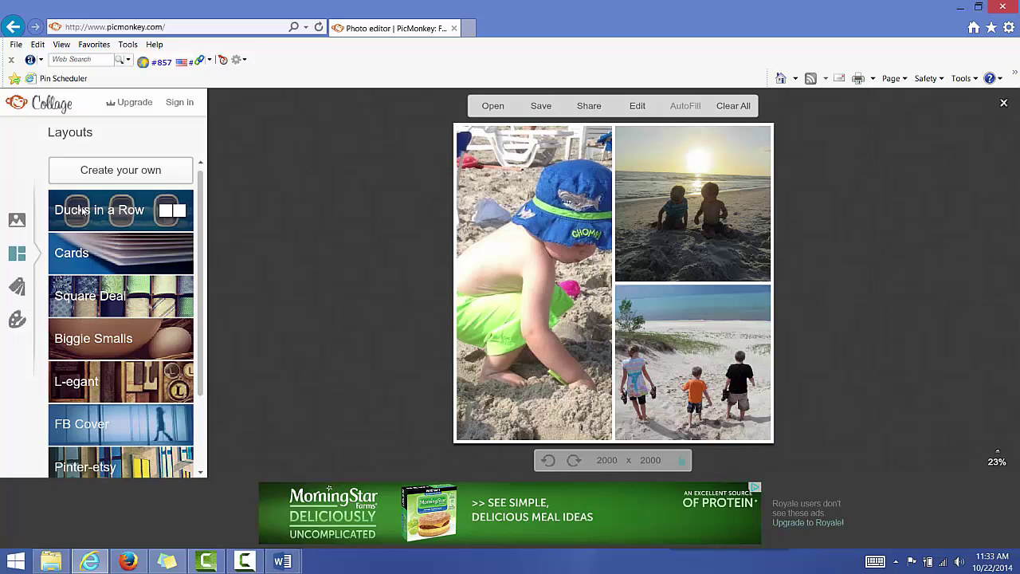
click(83, 210)
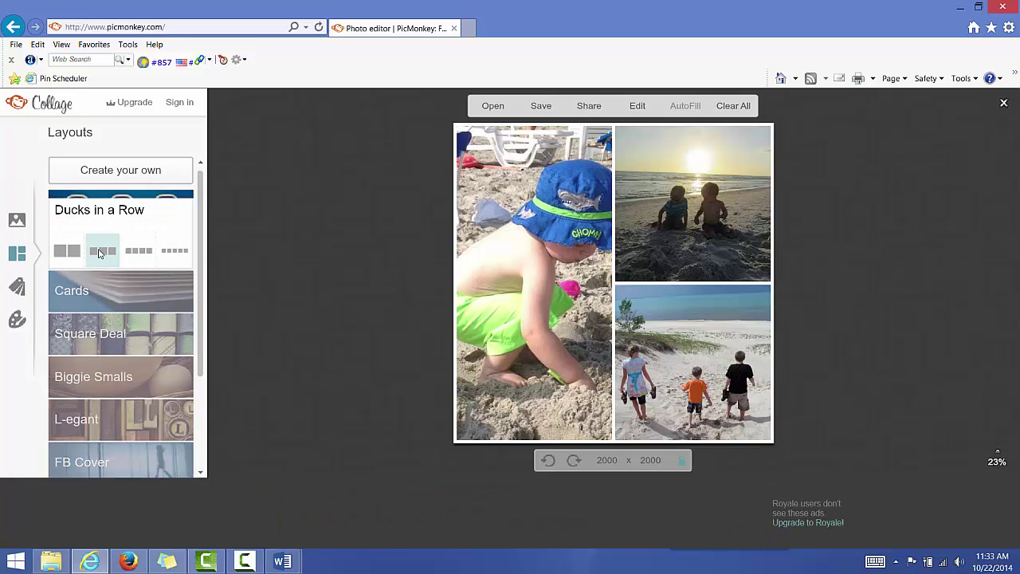
click(100, 252)
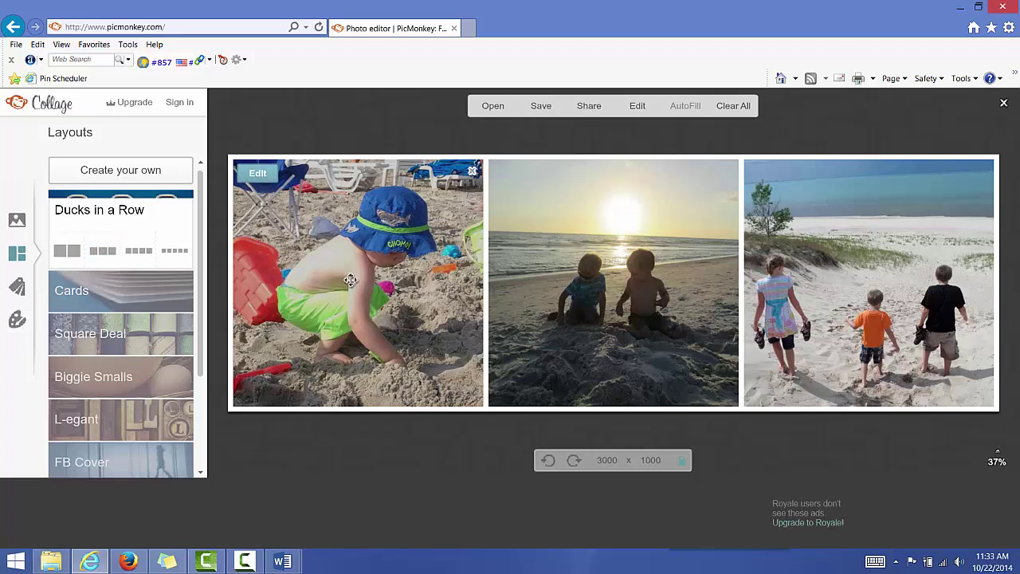
click(138, 252)
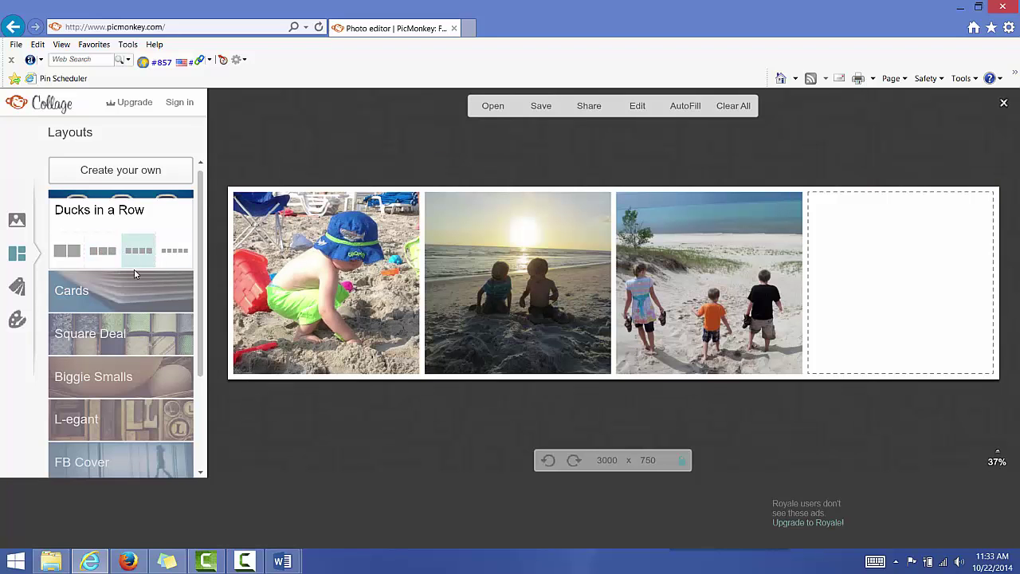
click(92, 335)
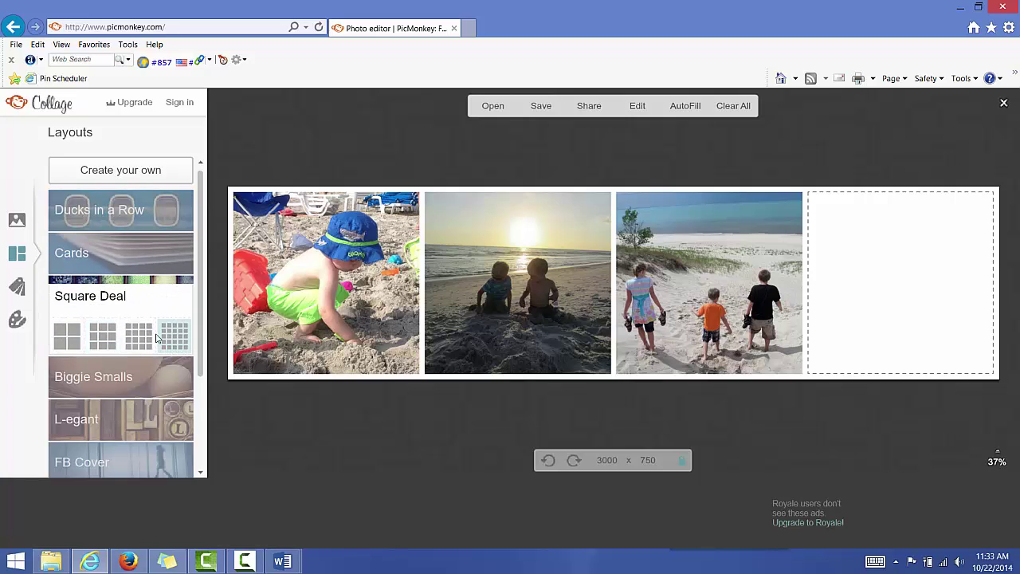
click(100, 337)
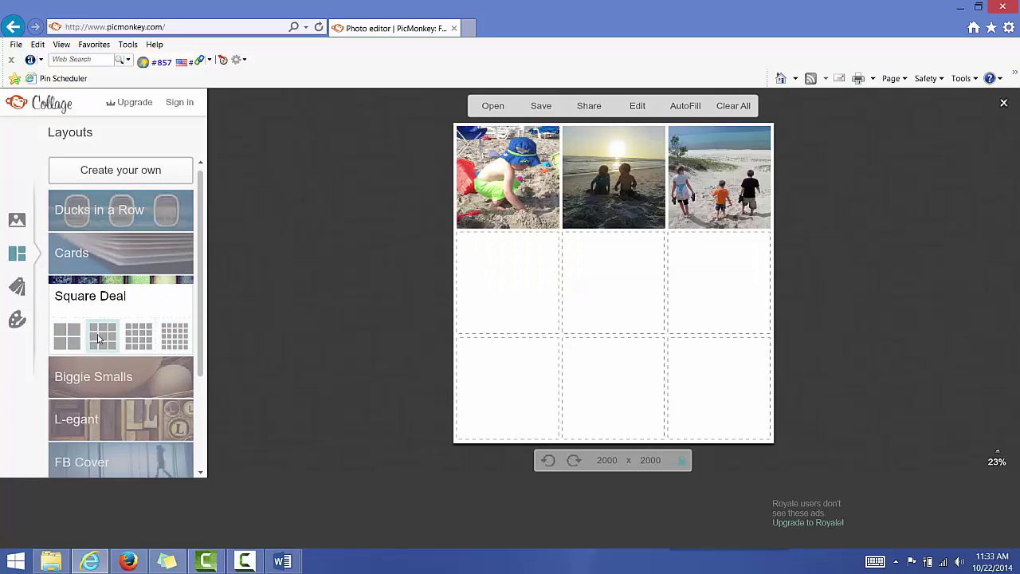
click(77, 384)
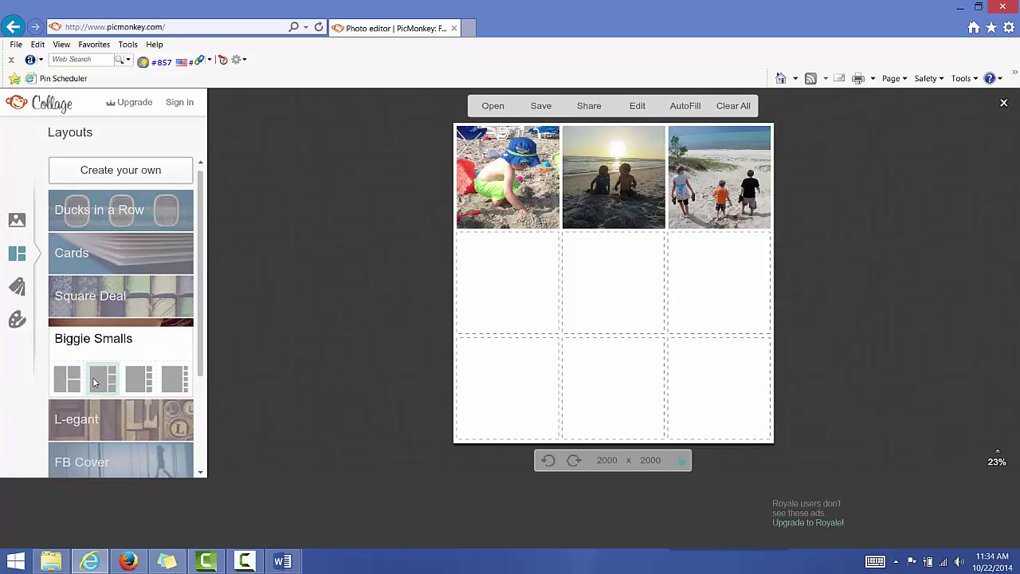
click(94, 423)
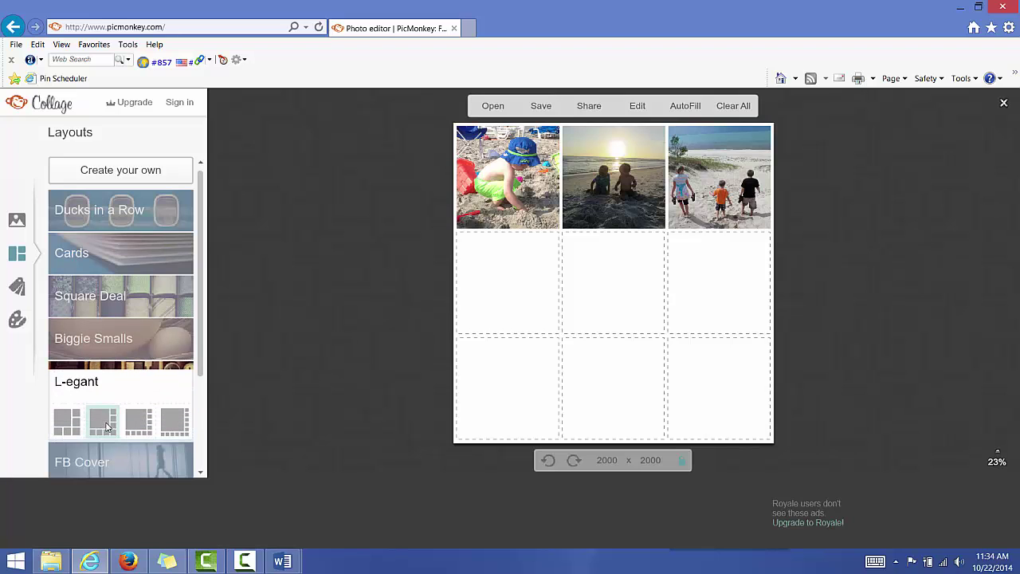
click(101, 425)
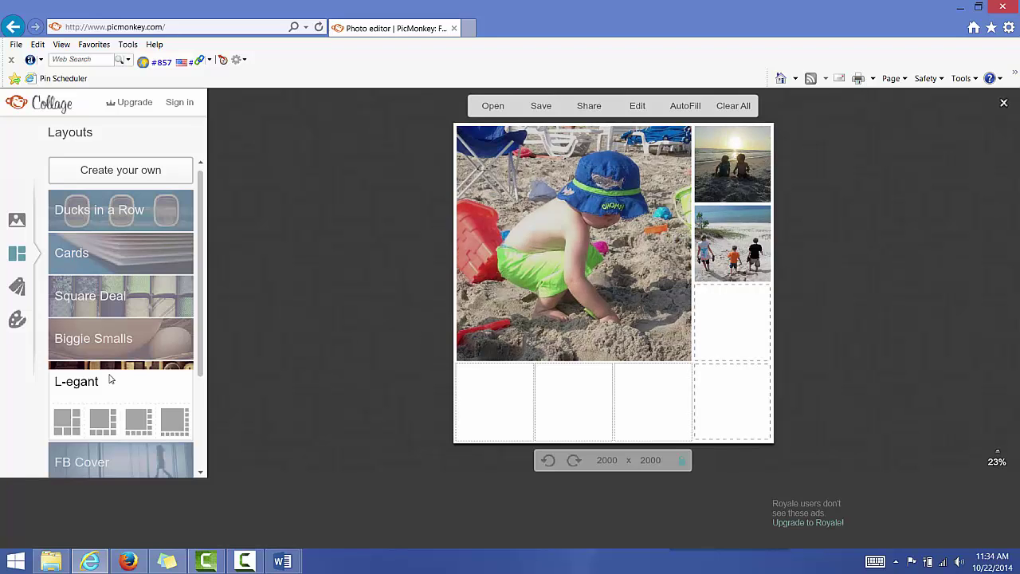
click(95, 341)
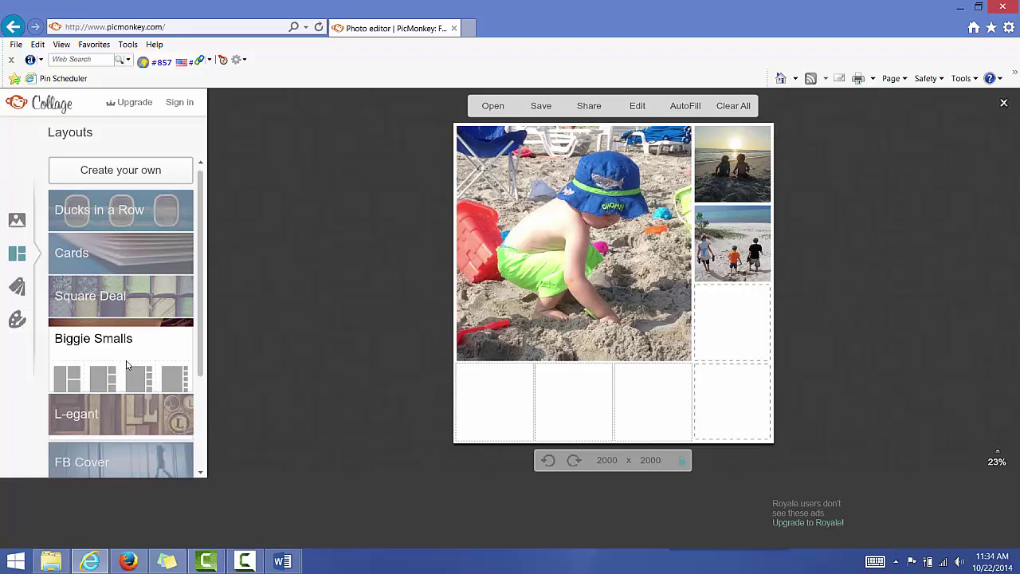
click(112, 387)
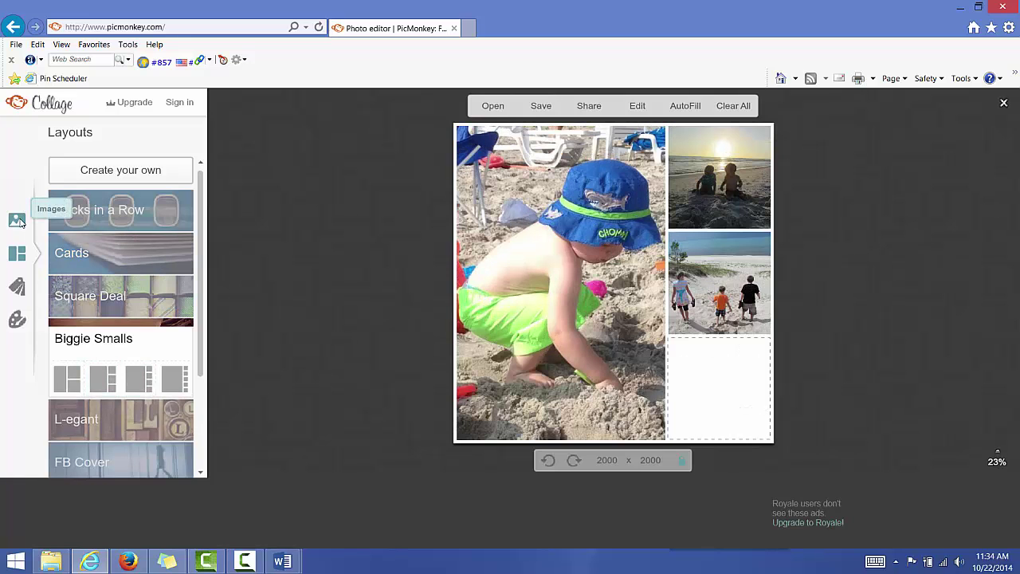
Drag a beach photo into the bottom-right cell and the girl-at-the-beach photo into the right column
click(20, 222)
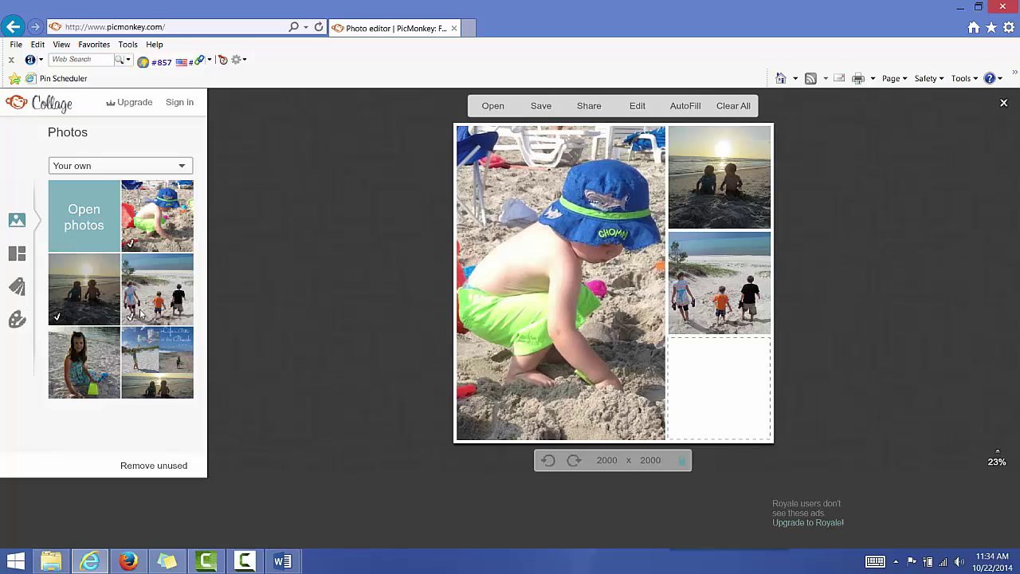
mouse_move(156, 363)
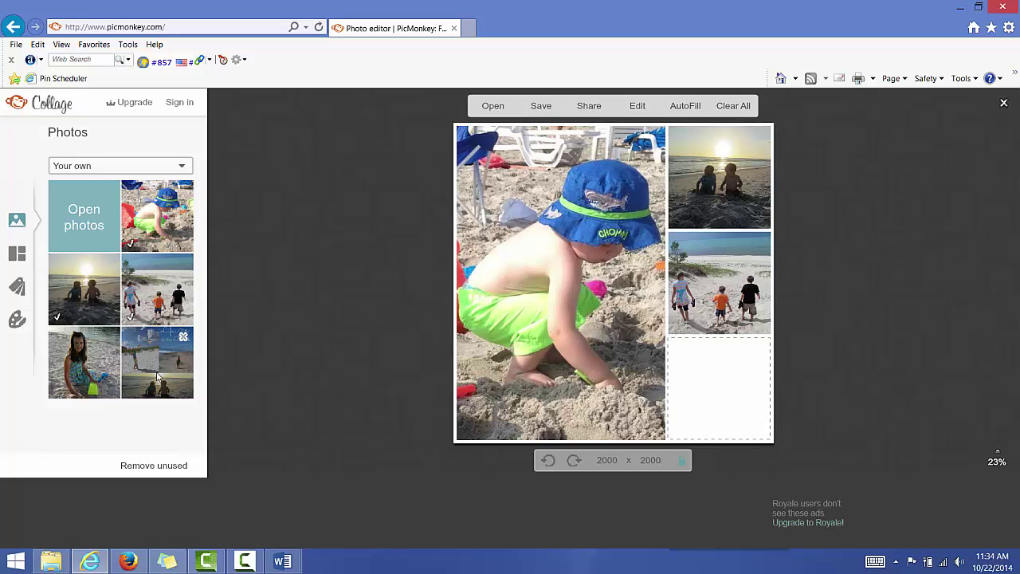
drag(167, 371, 749, 447)
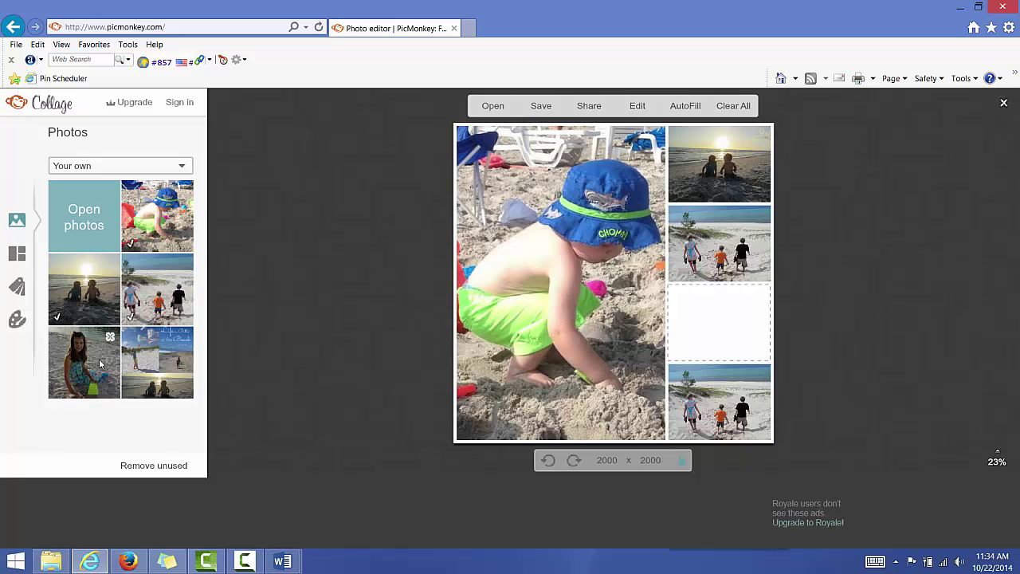
drag(99, 364, 701, 284)
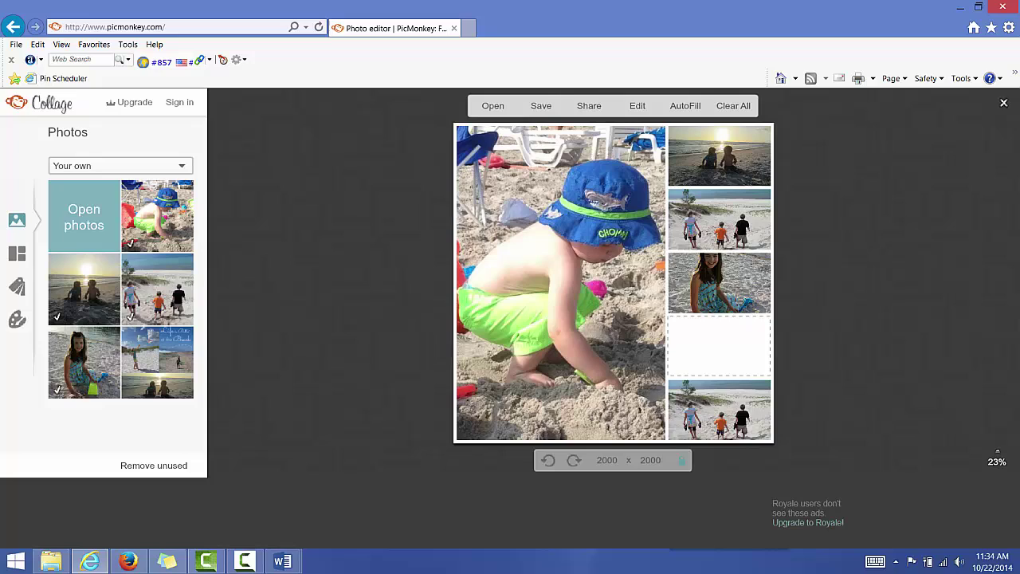
mouse_move(761, 333)
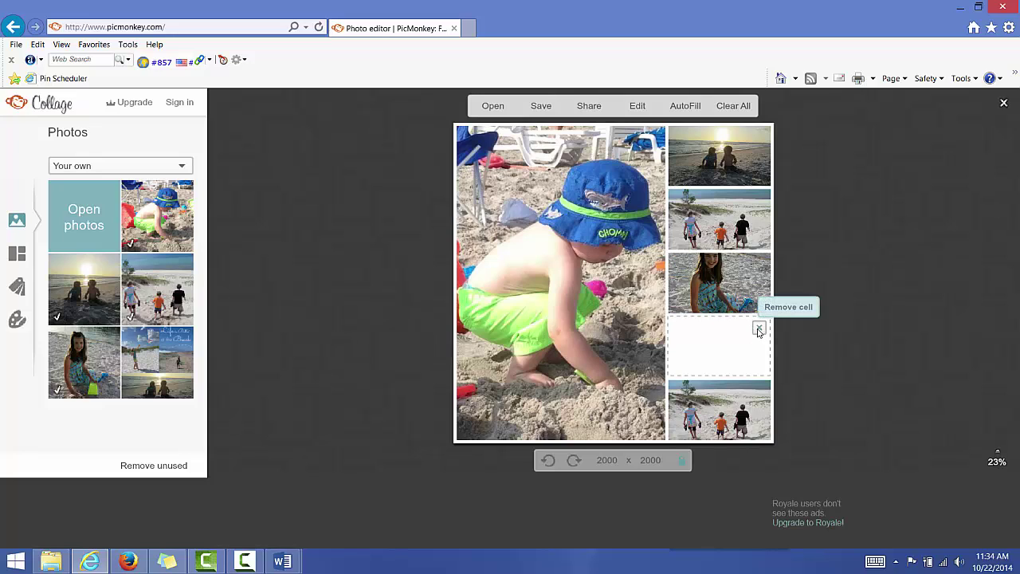
Delete the empty cell, then the duplicate beach-walk photo and its cell, from the right column
click(759, 330)
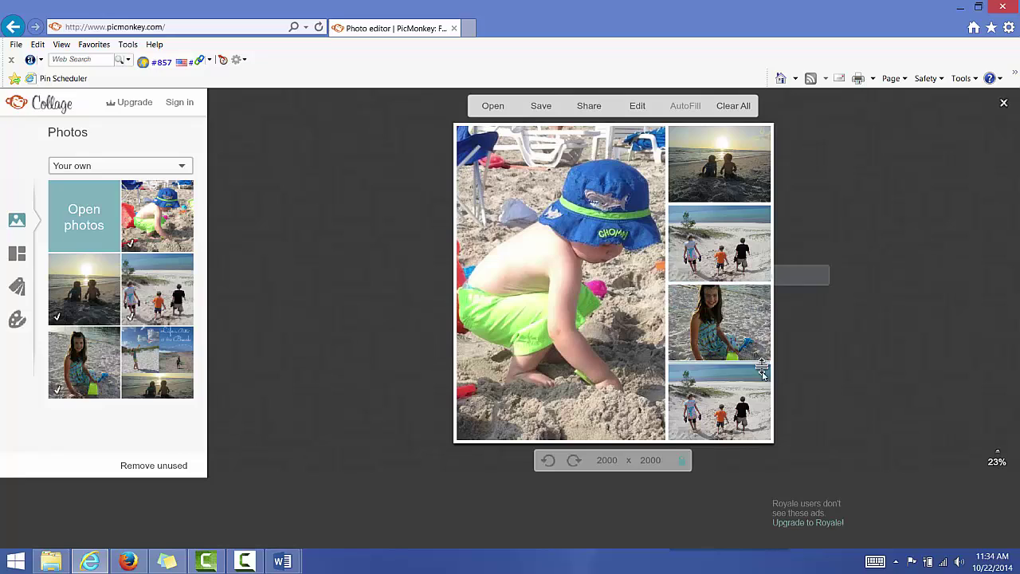
mouse_move(761, 380)
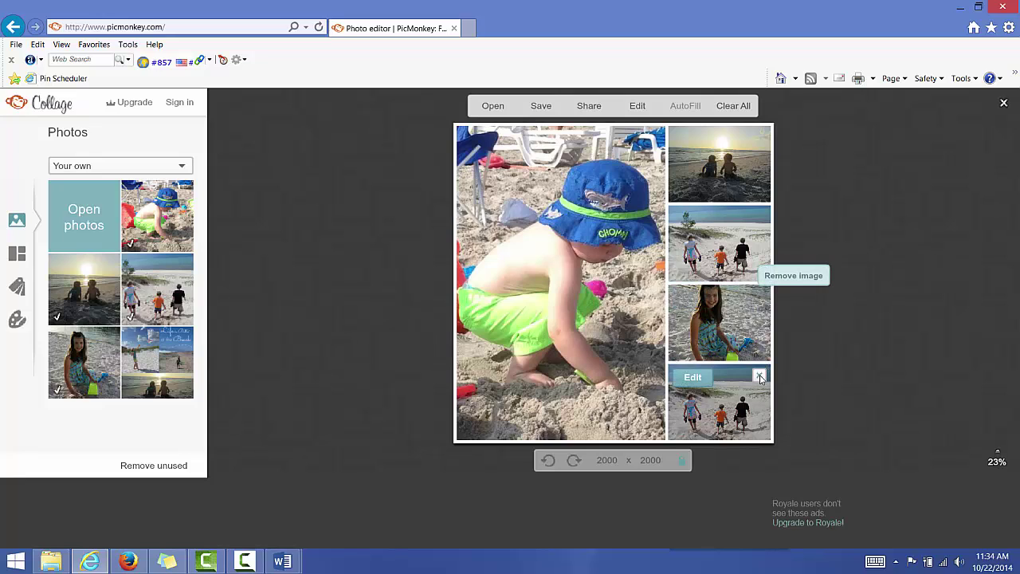
click(759, 376)
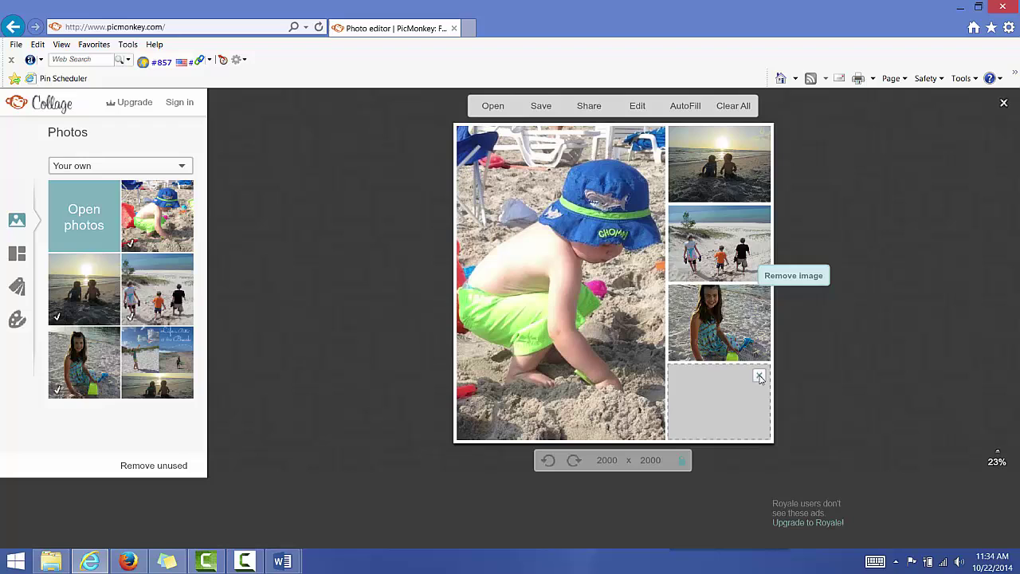
click(759, 376)
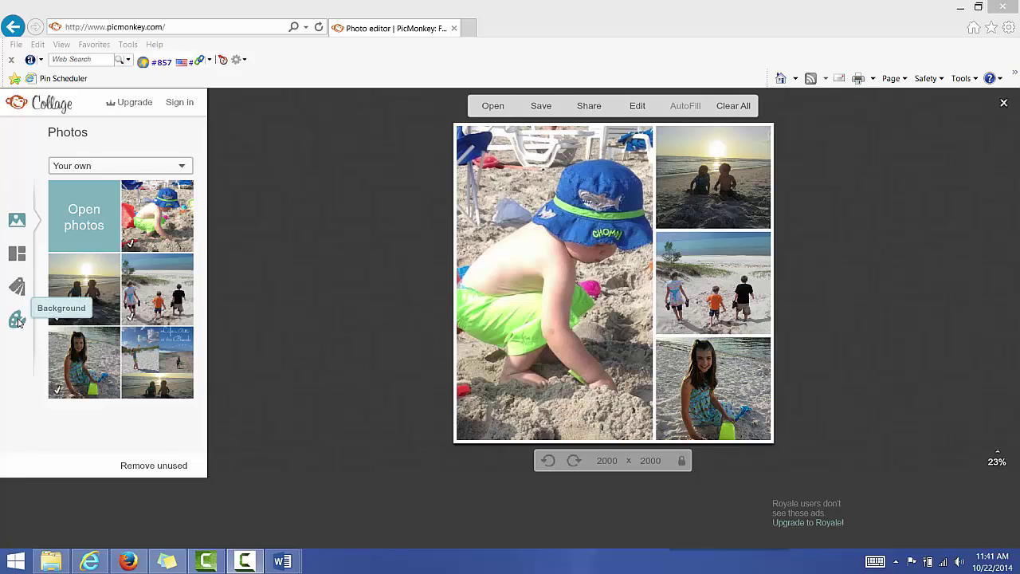
Set collage Spacing to 21, Corner rounding to 10%, and turn on Transparent background
click(16, 321)
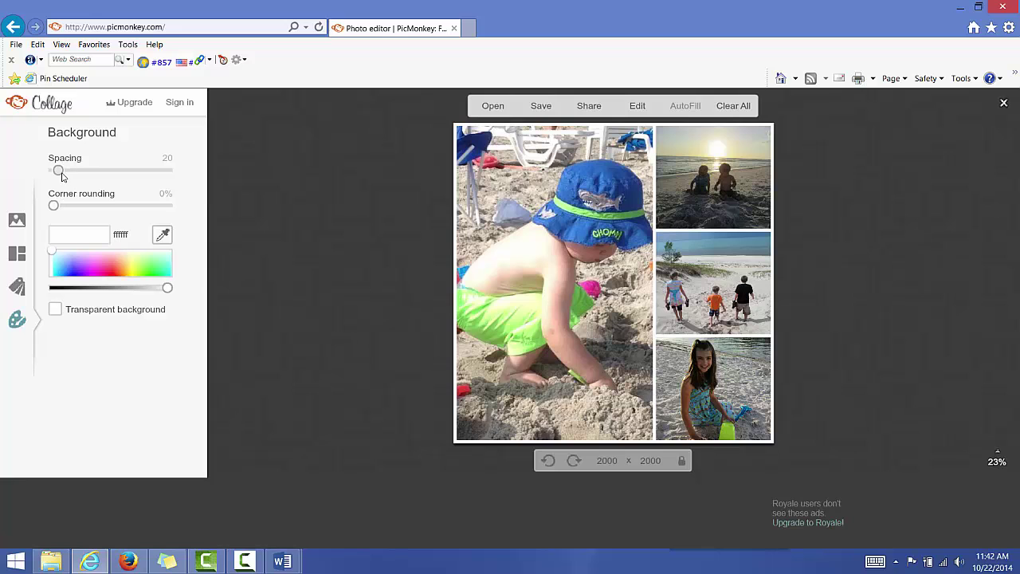
mouse_move(58, 173)
mouse_down()
mouse_move(91, 177)
mouse_move(50, 177)
mouse_up()
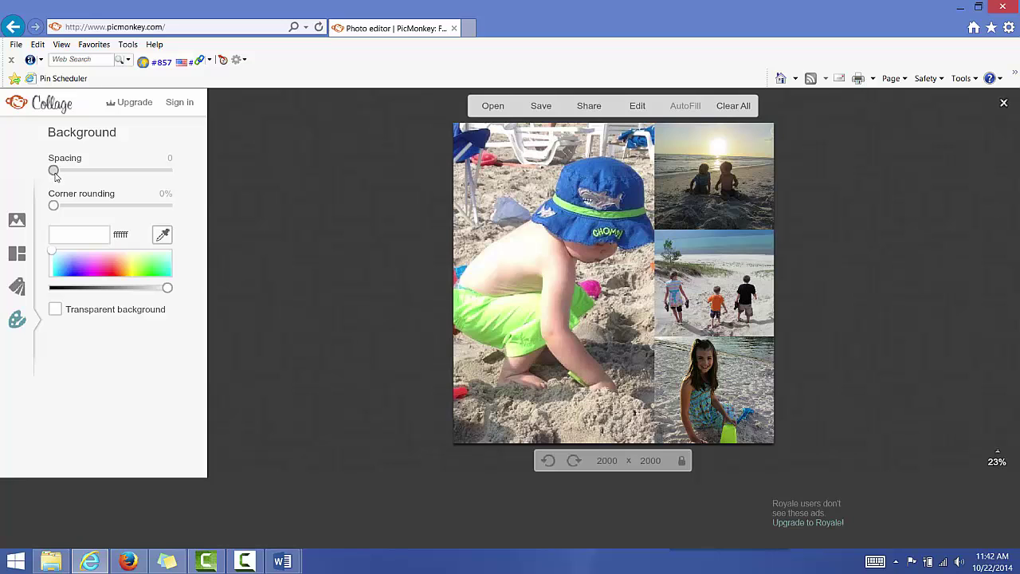
drag(55, 176, 58, 176)
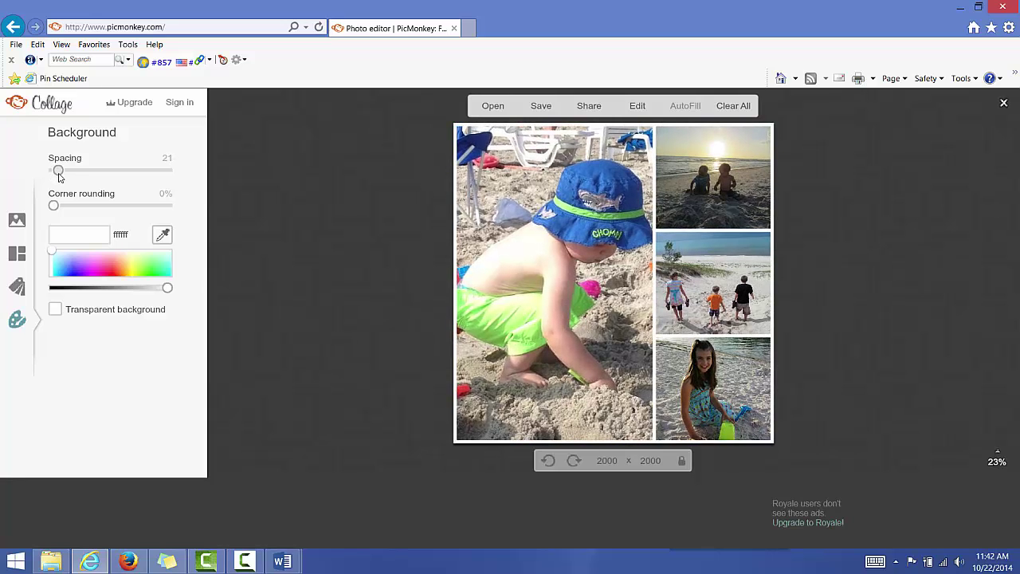
drag(55, 210, 113, 216)
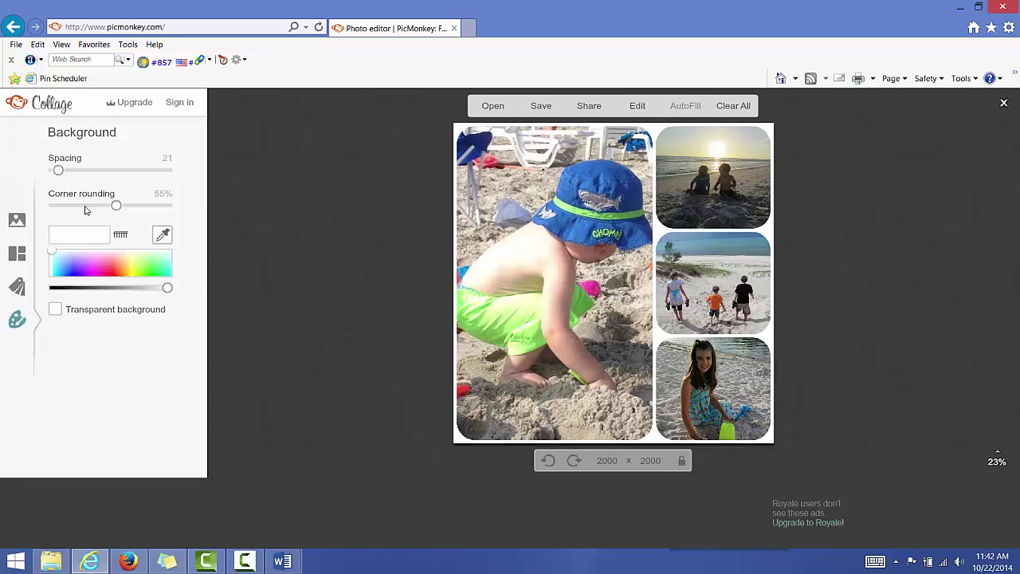
click(83, 206)
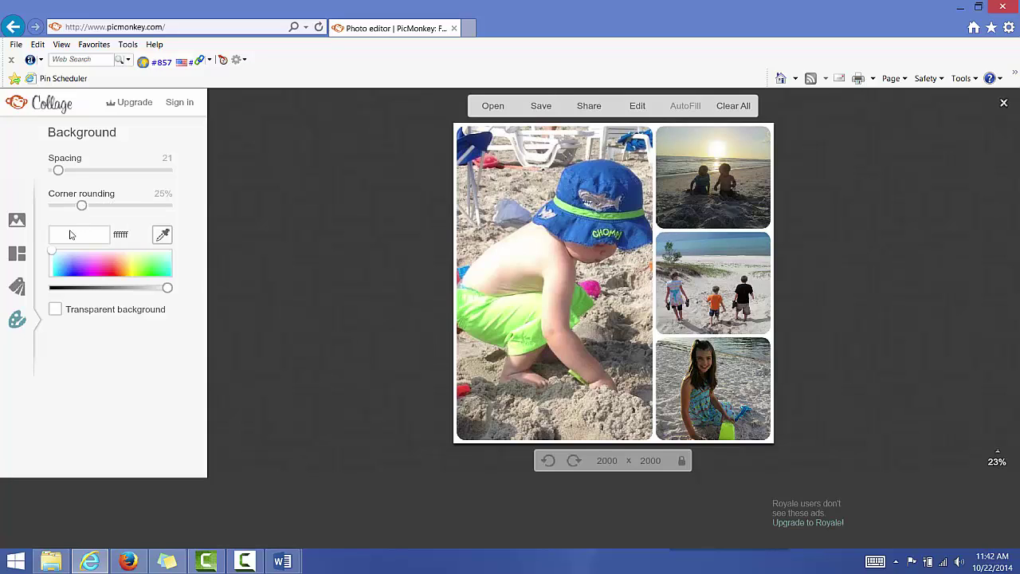
click(55, 309)
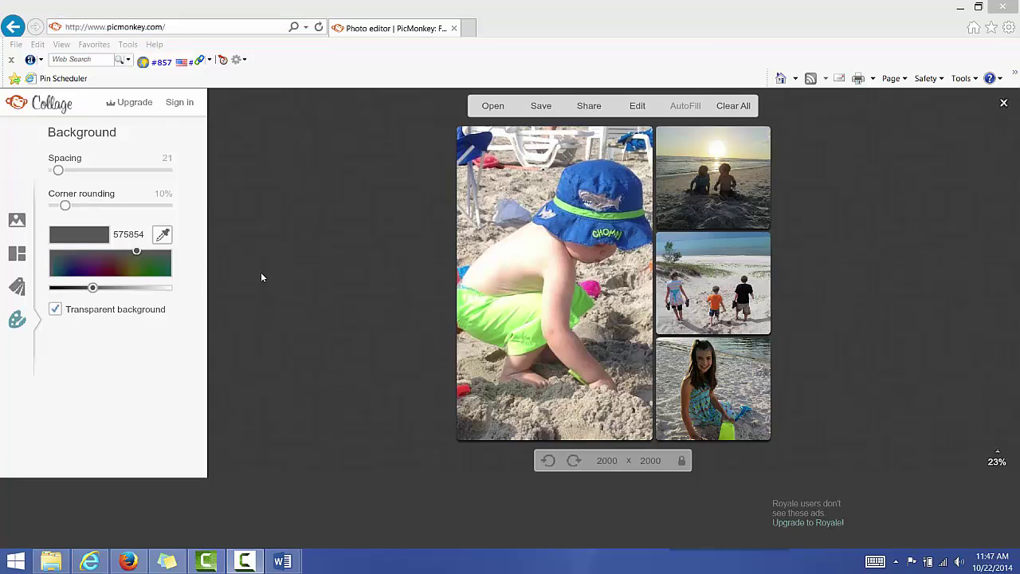
Sample grey 878887 from a photo with the eyedropper as the collage background colour
click(162, 236)
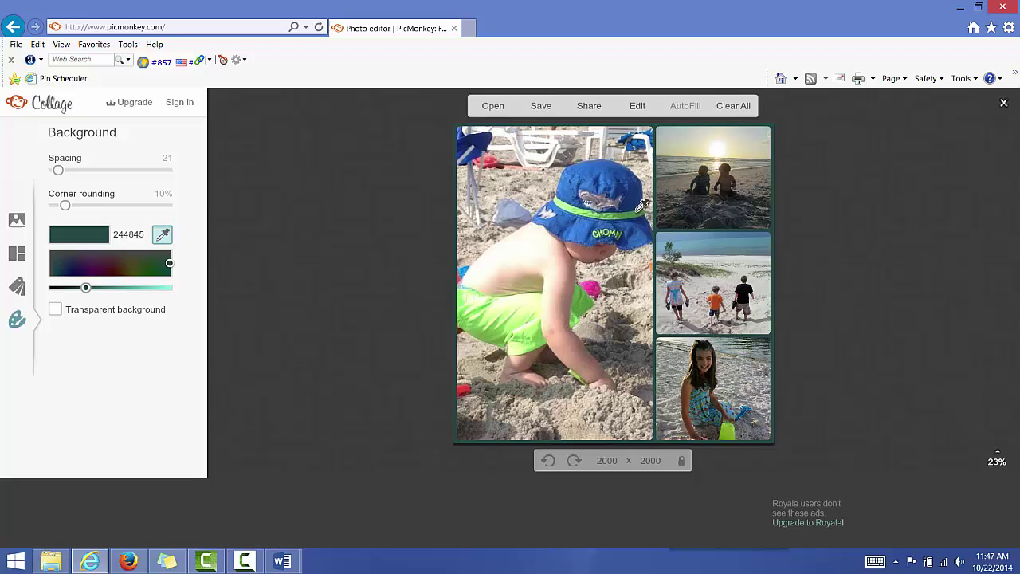
click(637, 211)
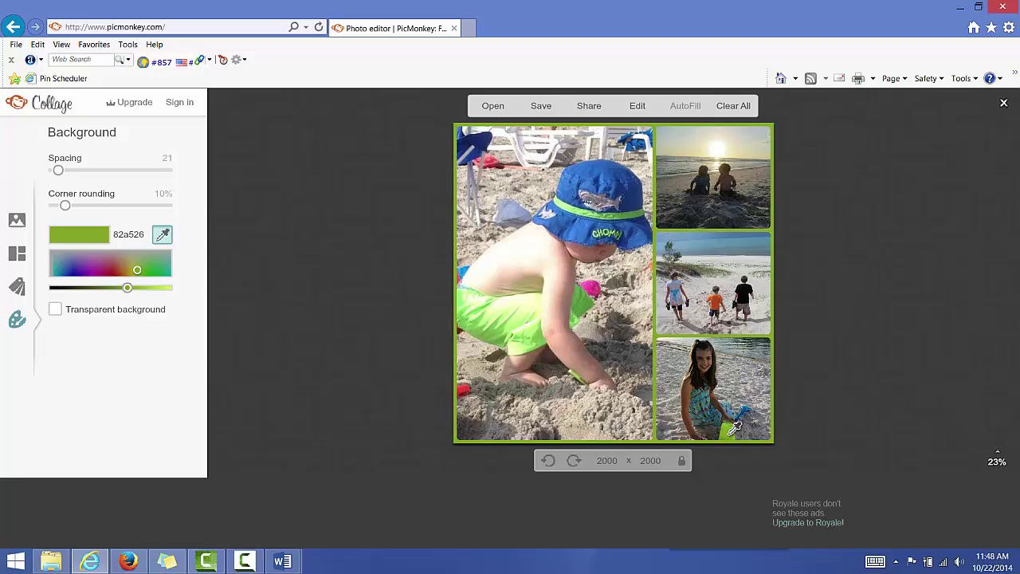
click(754, 367)
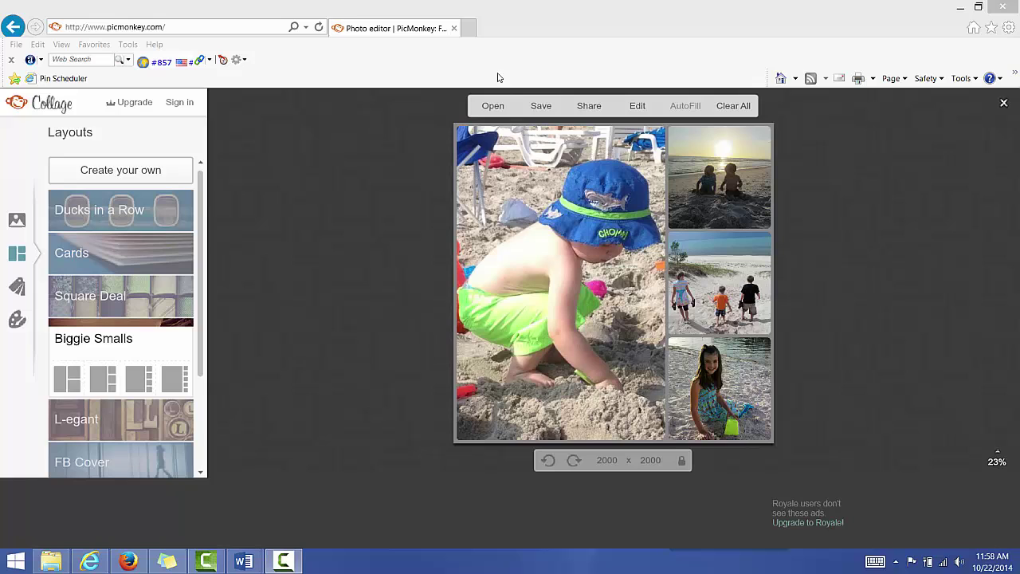
In the save settings, change the JPG export width to 800 so it exports at 800 x 800 px
click(536, 111)
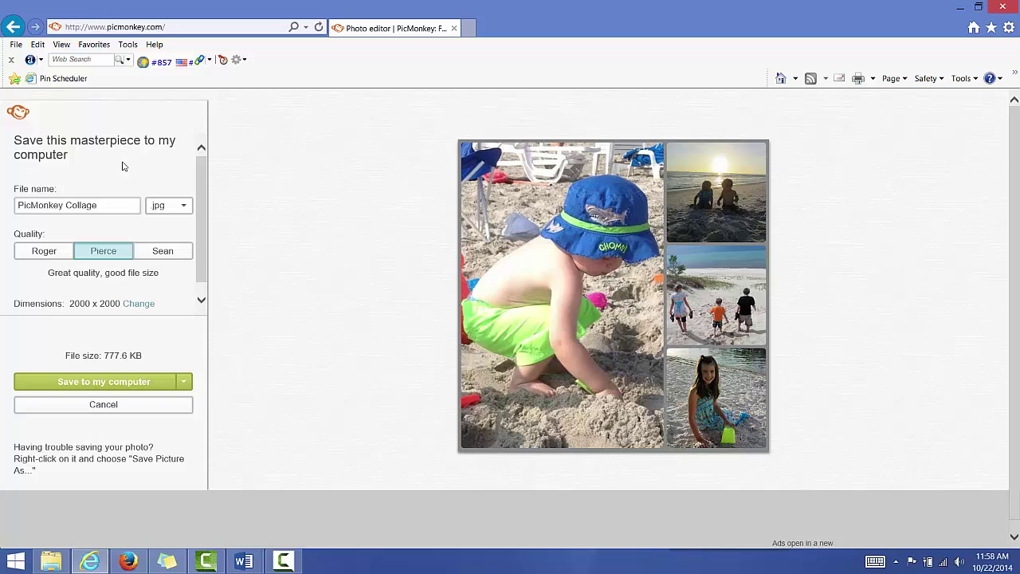
click(135, 306)
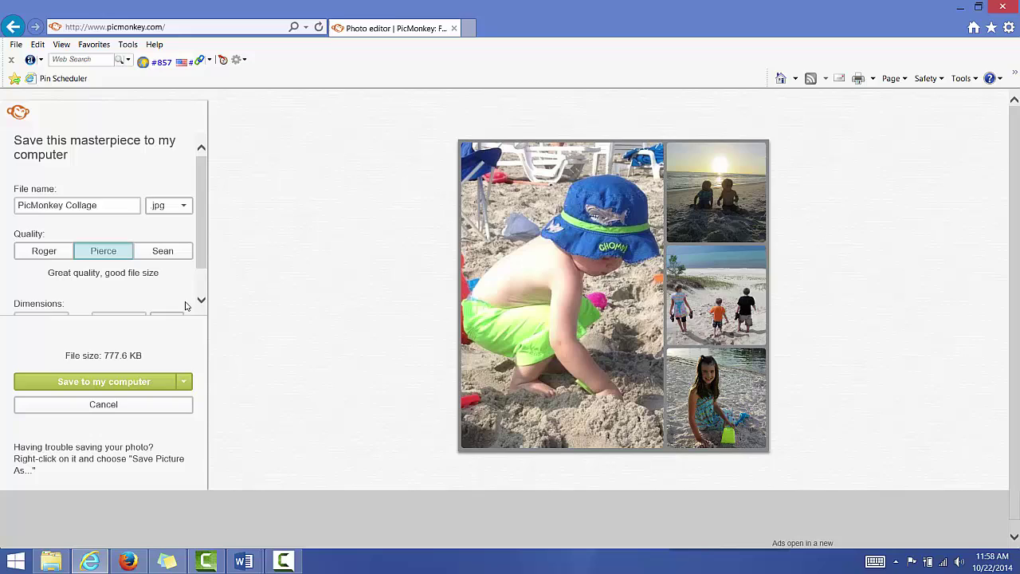
drag(201, 257, 200, 292)
click(58, 282)
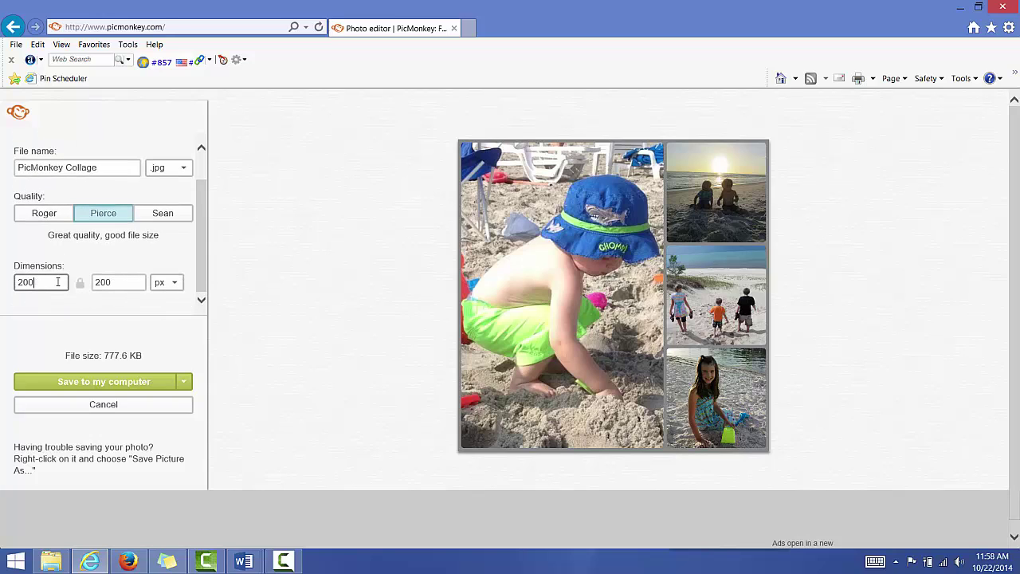
key(BackSpace)
key(BackSpace)
key(BackSpace)
text(800)
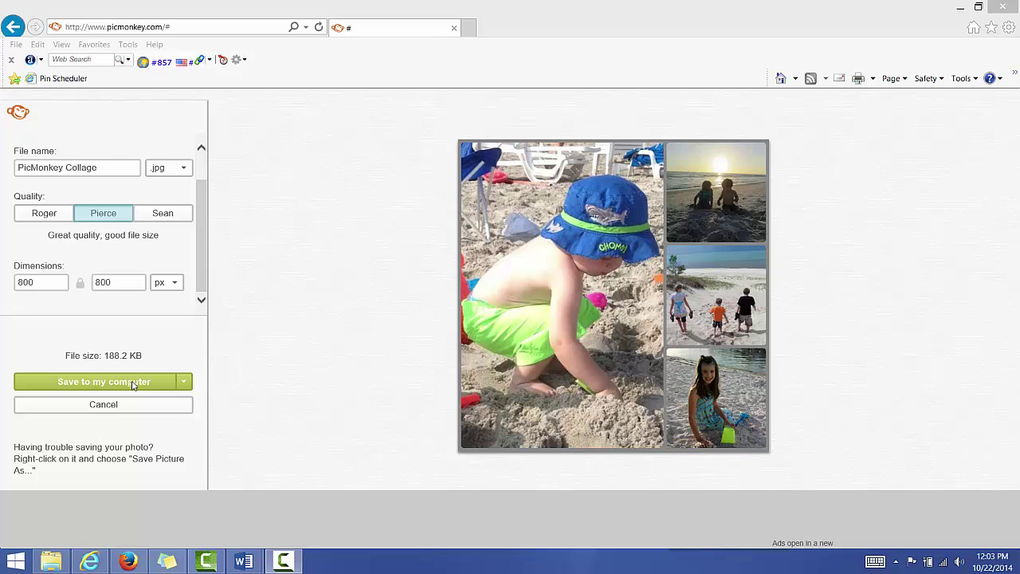
Save the collage as 'kids and beach picture.jpg' in the Hobbies on a Budget folder
click(134, 383)
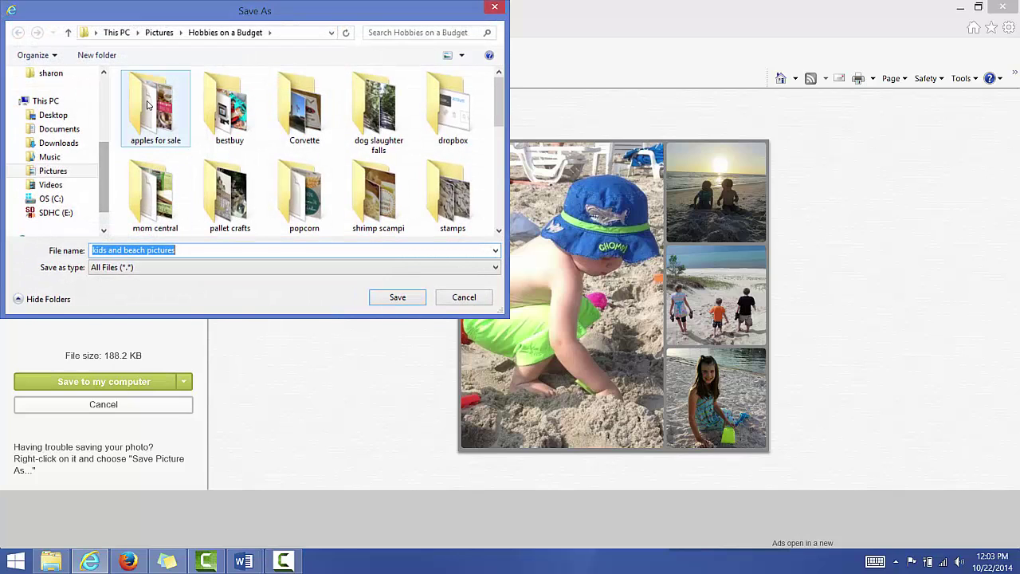
click(180, 252)
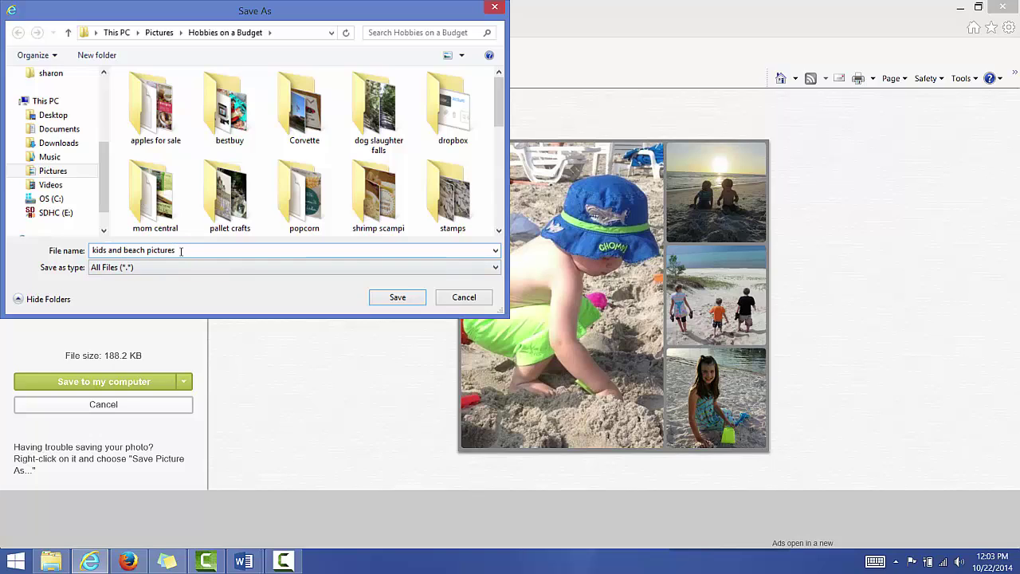
key(BackSpace)
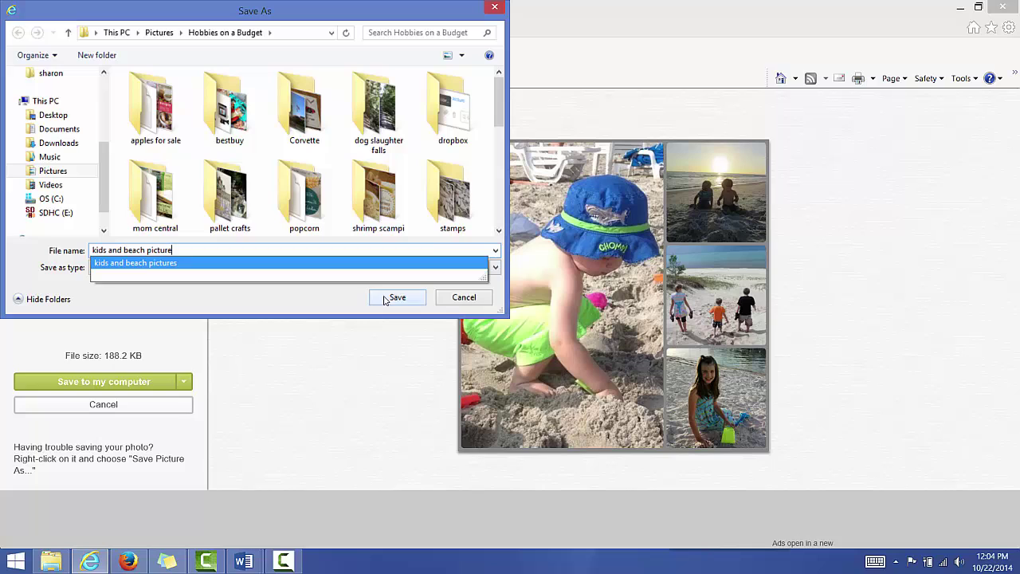
click(308, 241)
key(Return)
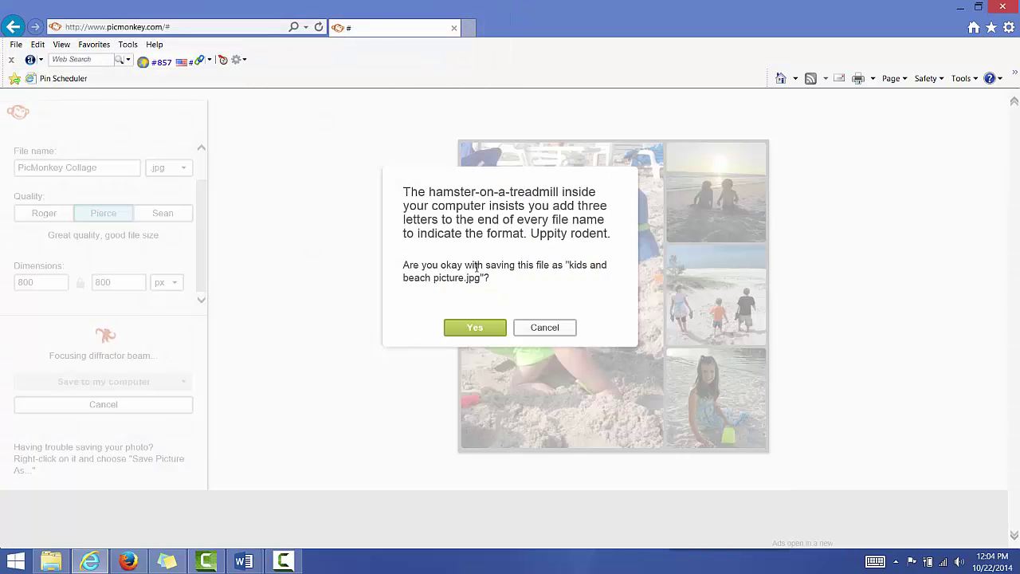
double_click(475, 329)
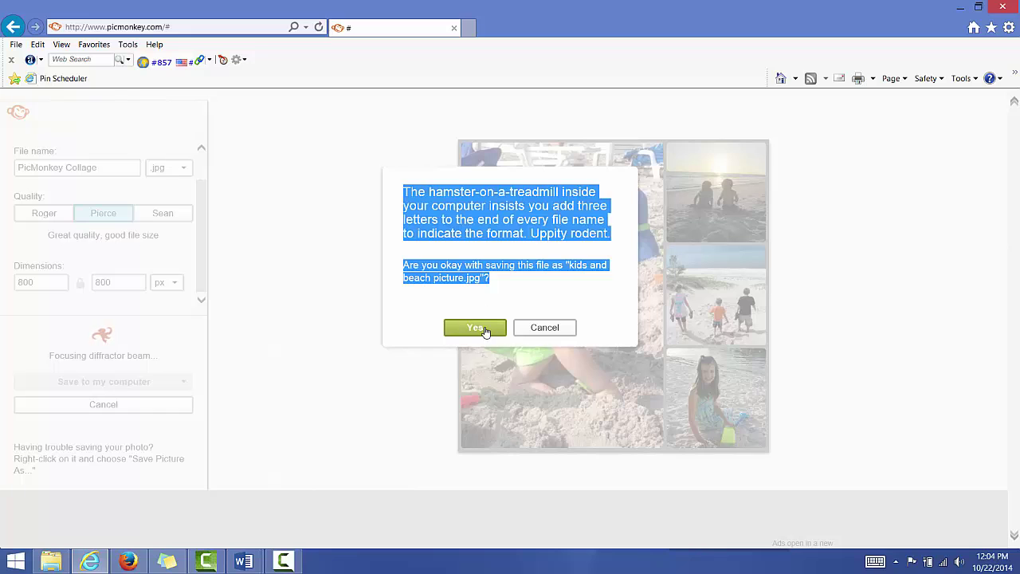
click(481, 332)
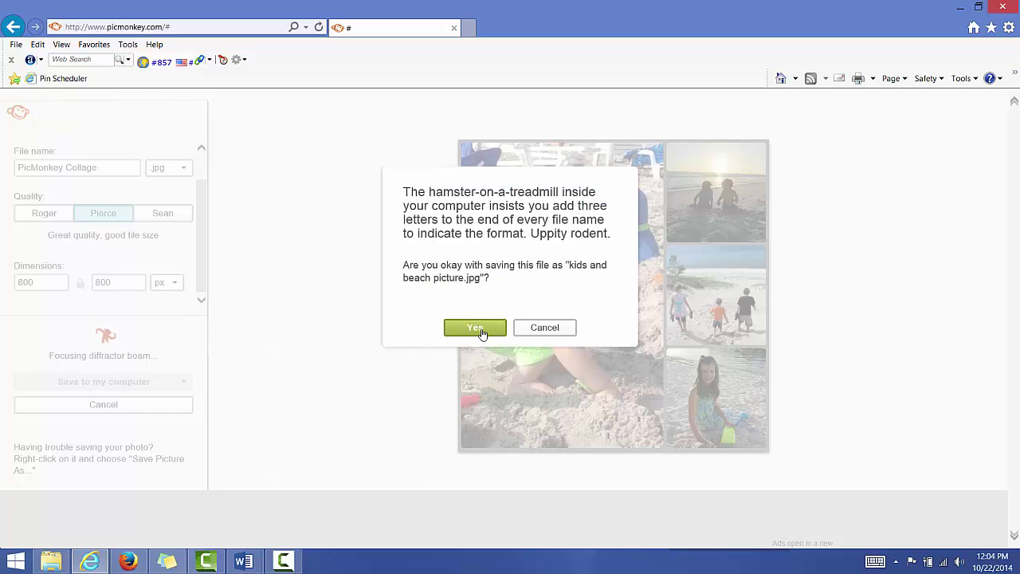
click(480, 332)
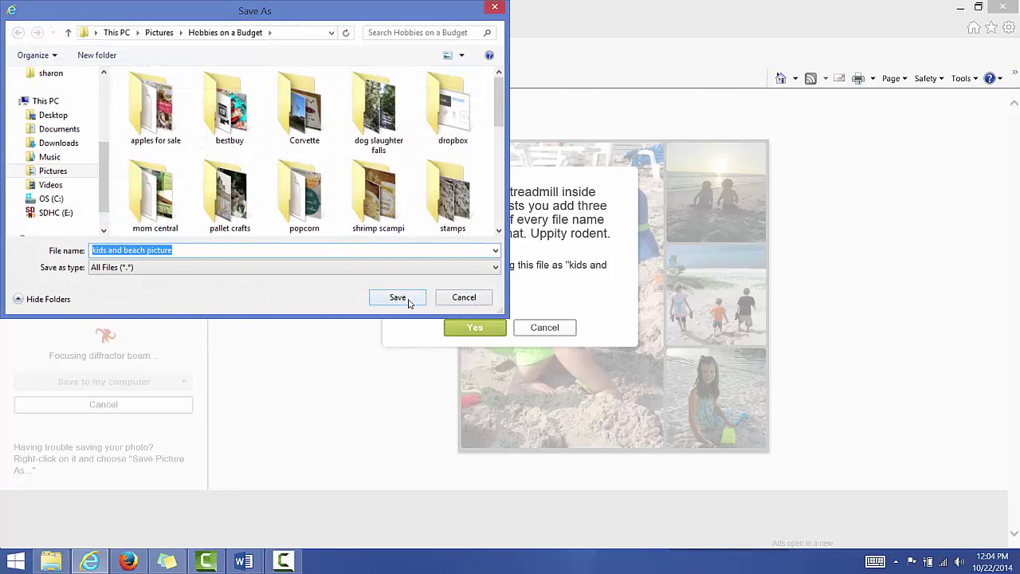
click(326, 243)
key(Return)
click(476, 329)
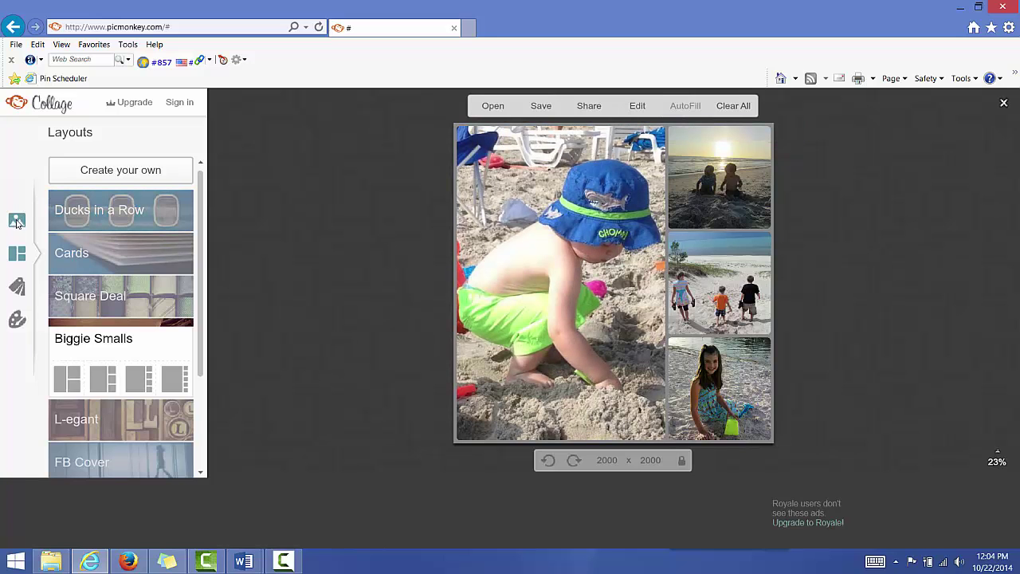
Place the sunset photo in the large left cell and the girl's beach photo top-right
click(17, 221)
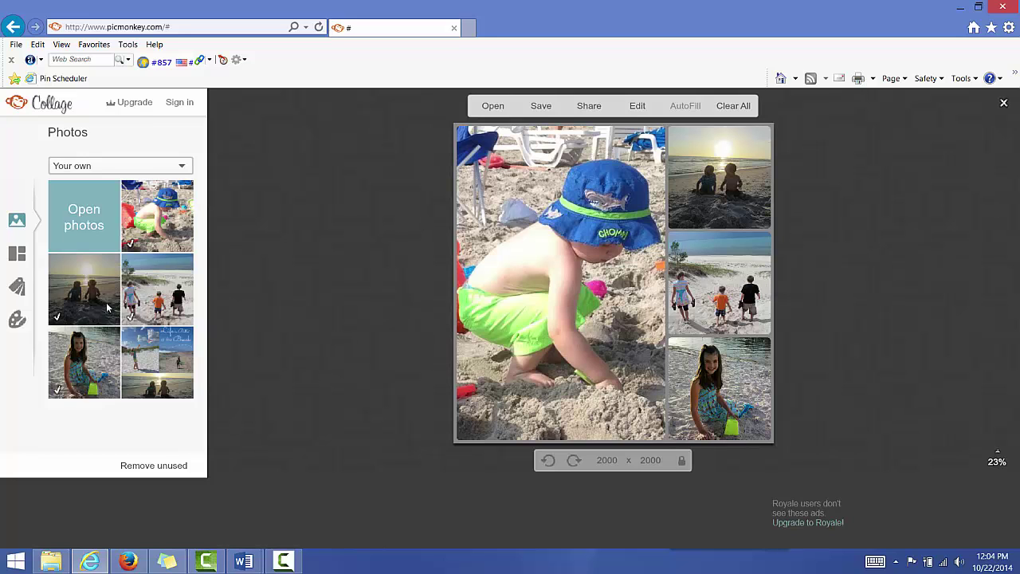
drag(90, 303, 542, 288)
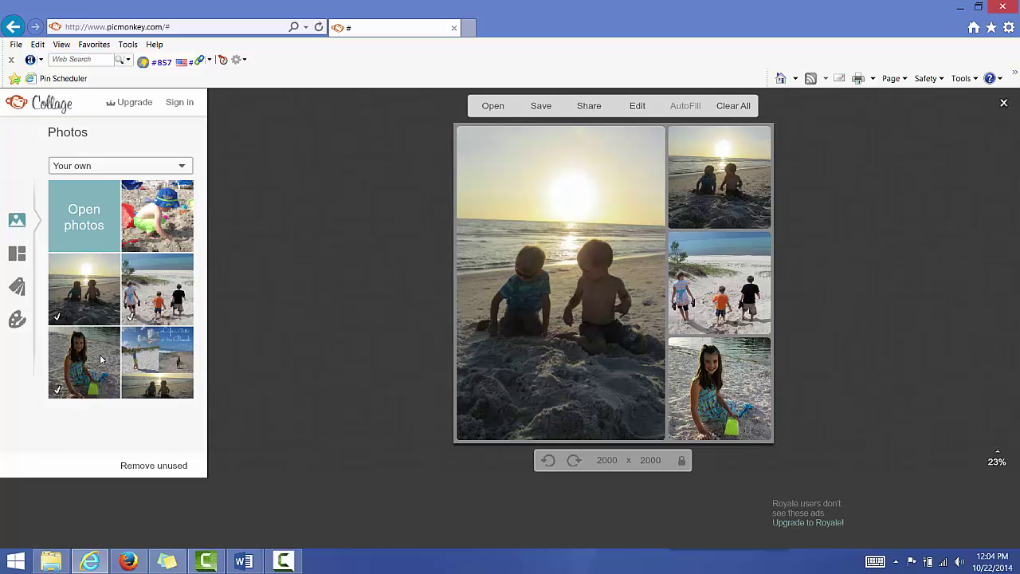
drag(104, 360, 717, 219)
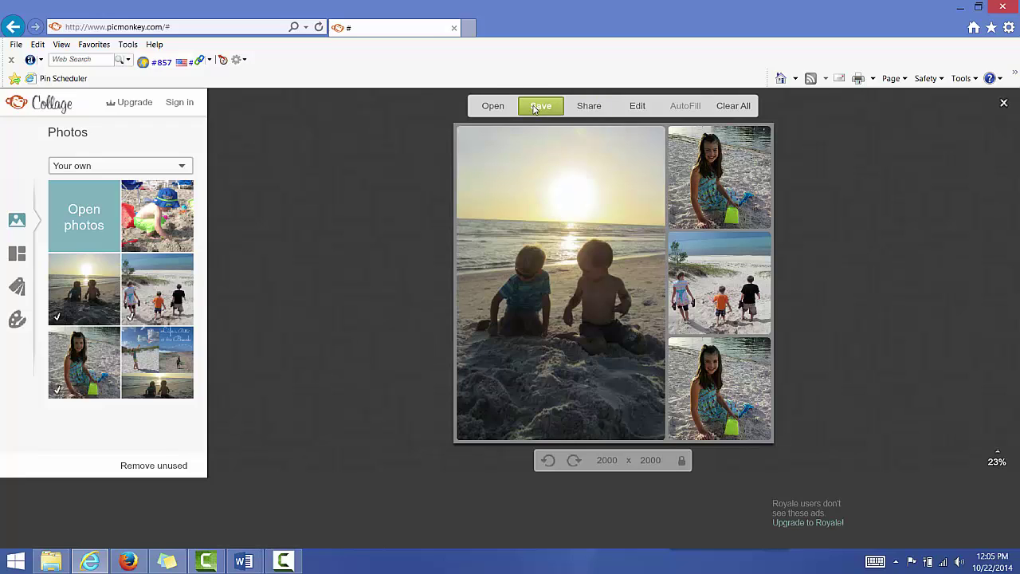
Exit the collage editor back to the PicMonkey home page's collage start options
click(1004, 103)
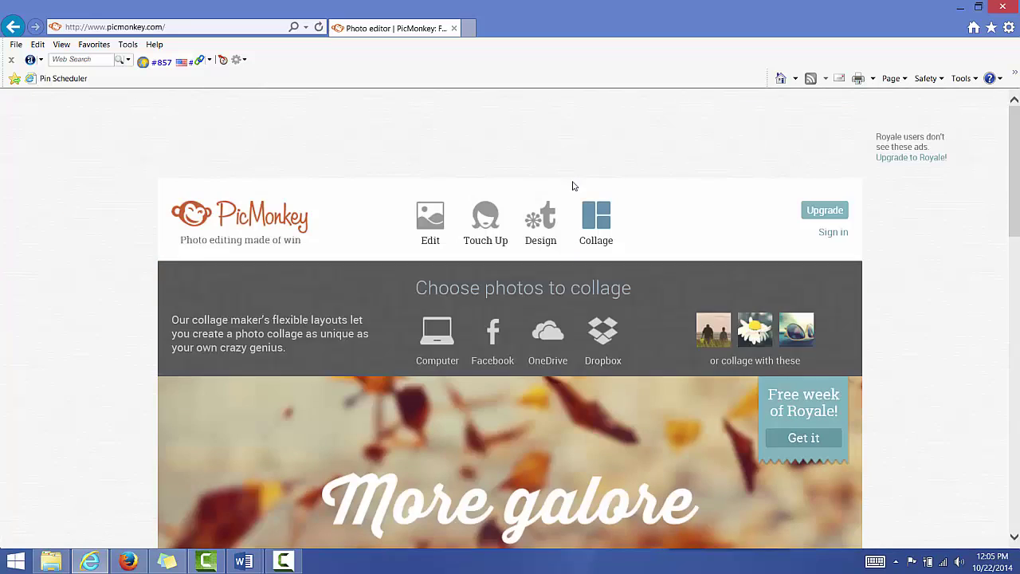